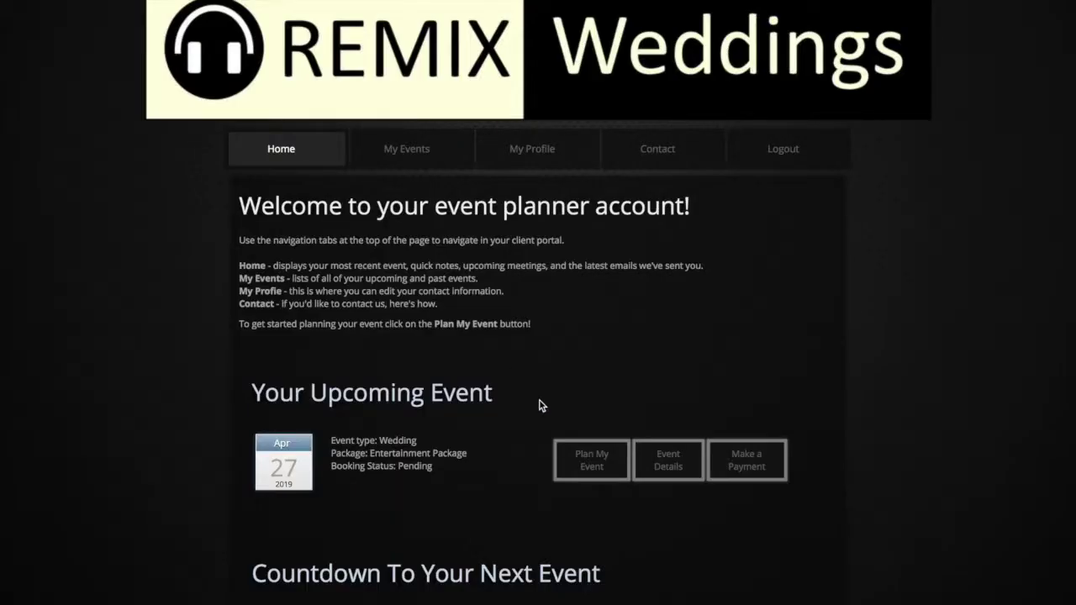
Open the Plan My Event page for the 4/27/2019 wedding.
scroll(539, 405, down, 1)
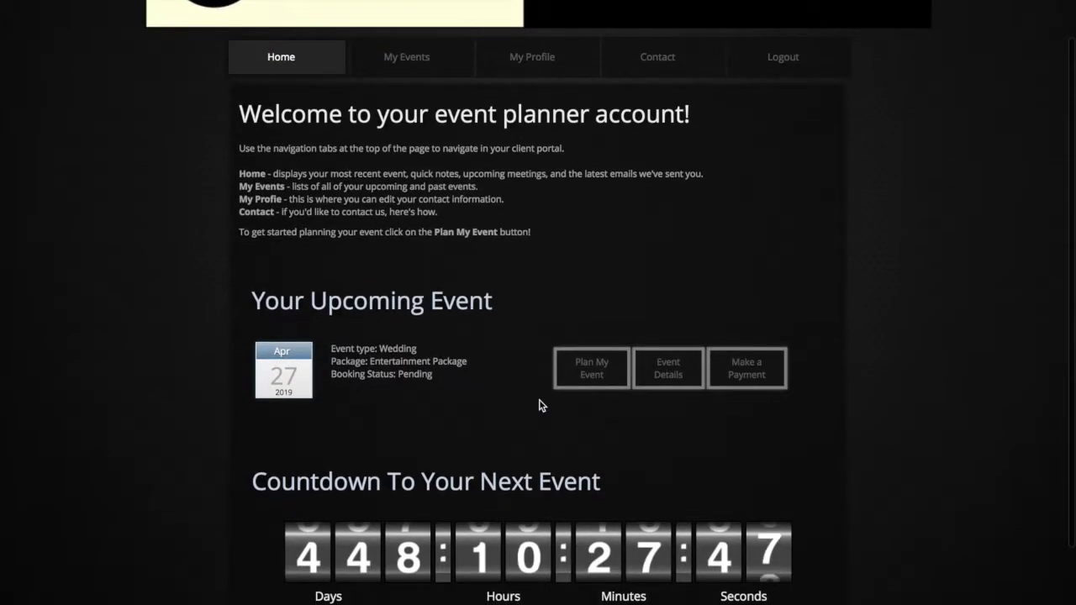
scroll(540, 405, down, 2)
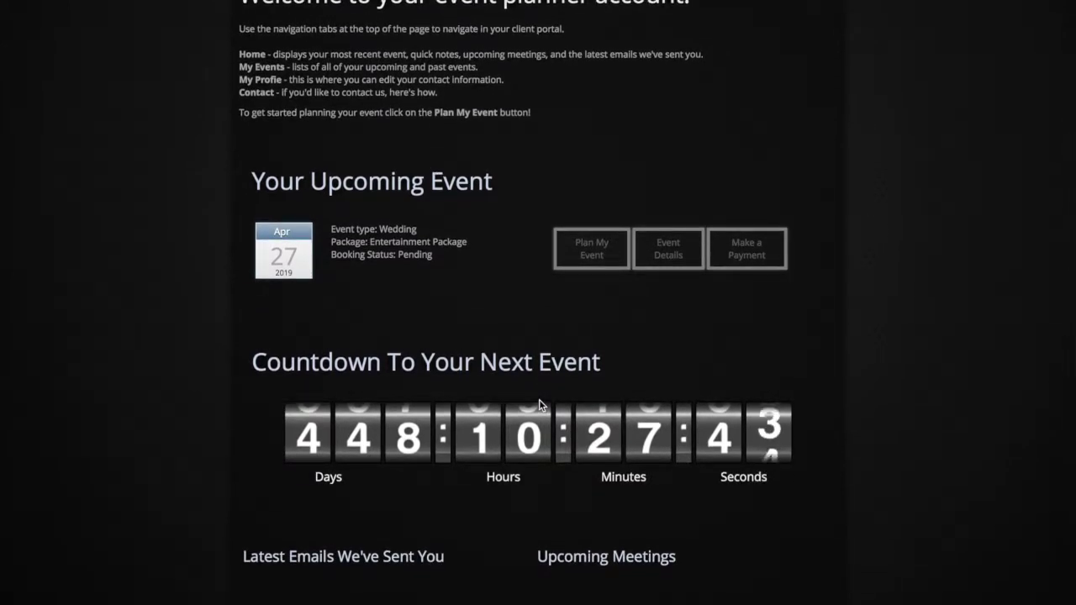
scroll(539, 399, up, 1)
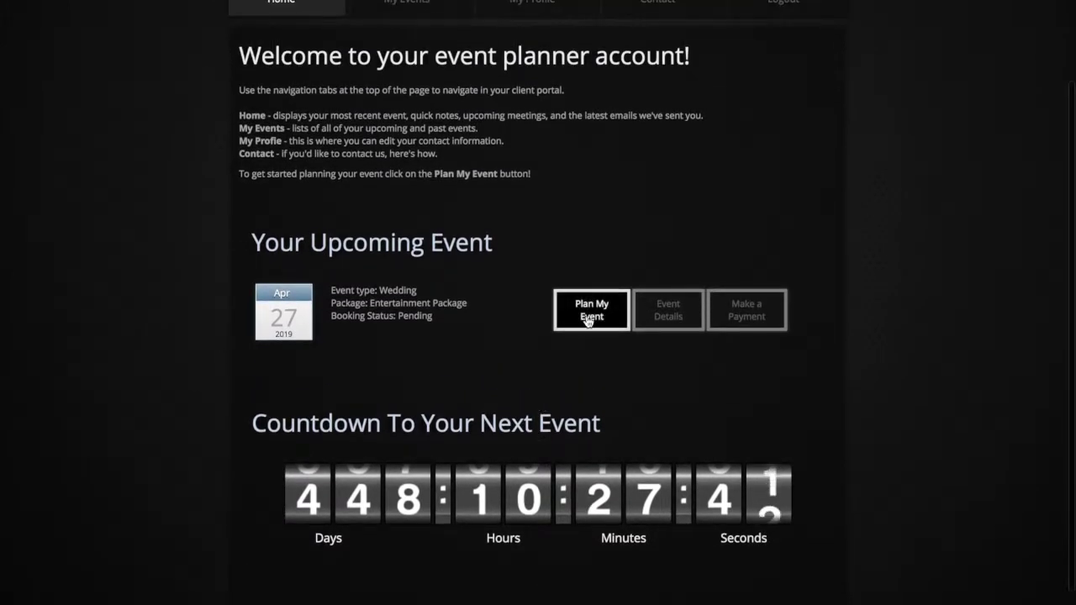
click(588, 317)
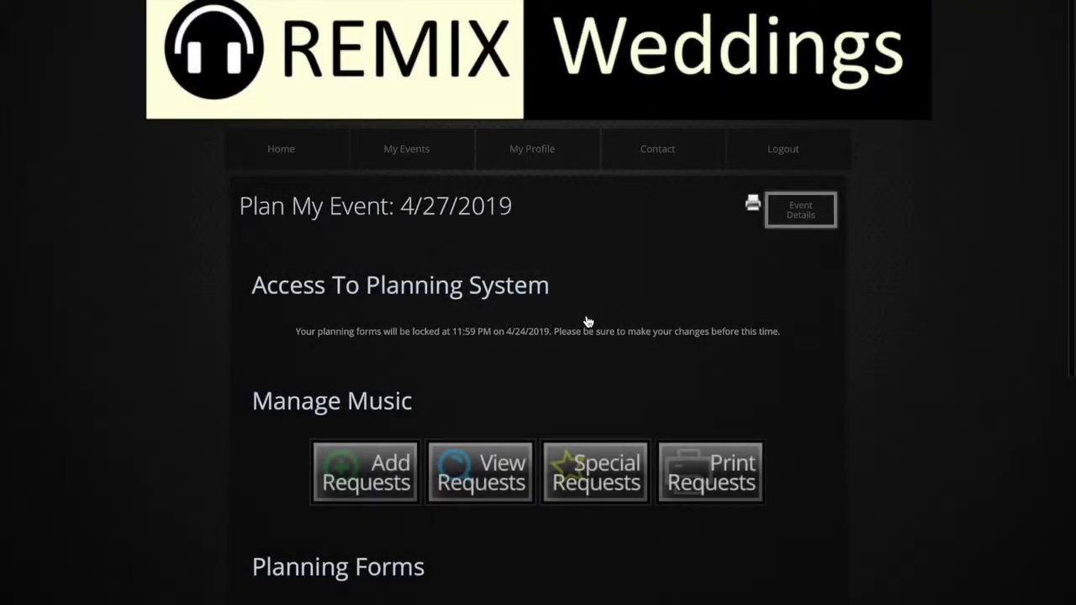
Scroll past the music tools and Planning Forms to open the Wedding timeline editor.
scroll(589, 322, down, 3)
scroll(586, 322, down, 1)
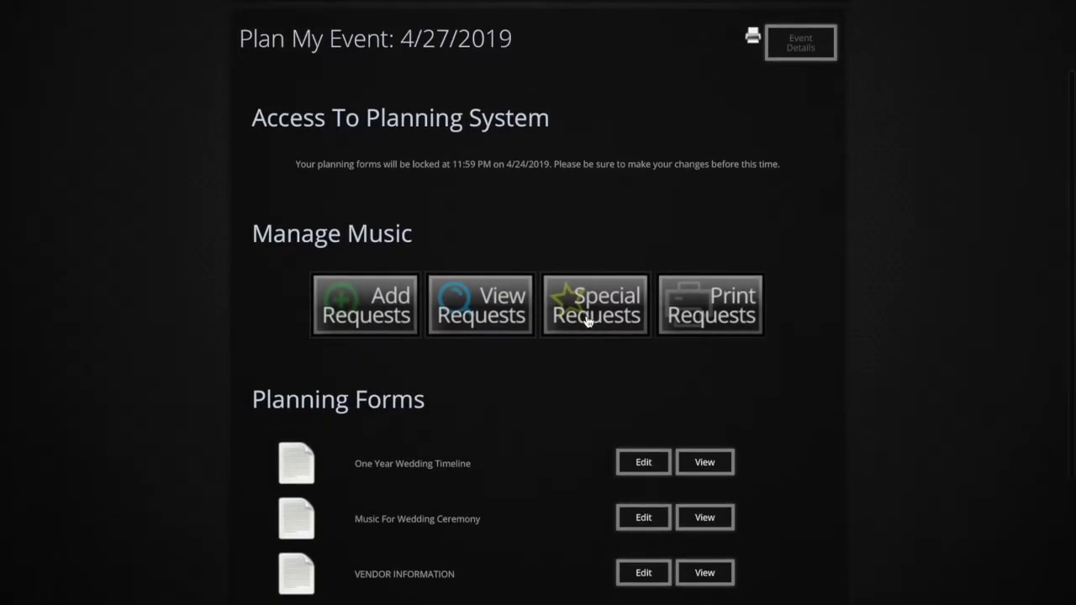
scroll(589, 322, down, 4)
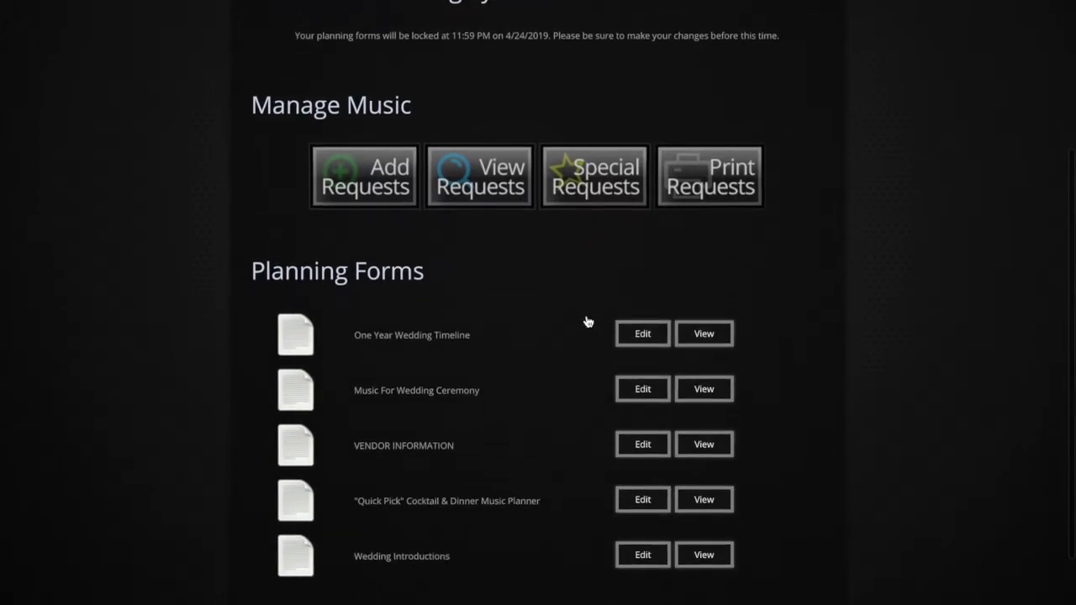
scroll(588, 322, down, 2)
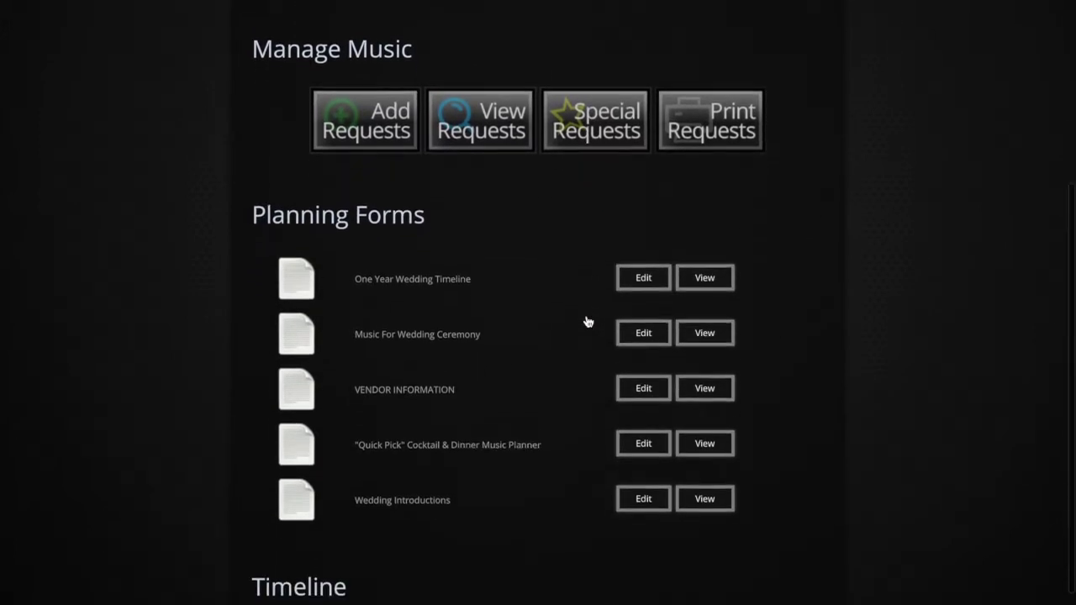
scroll(588, 321, down, 1)
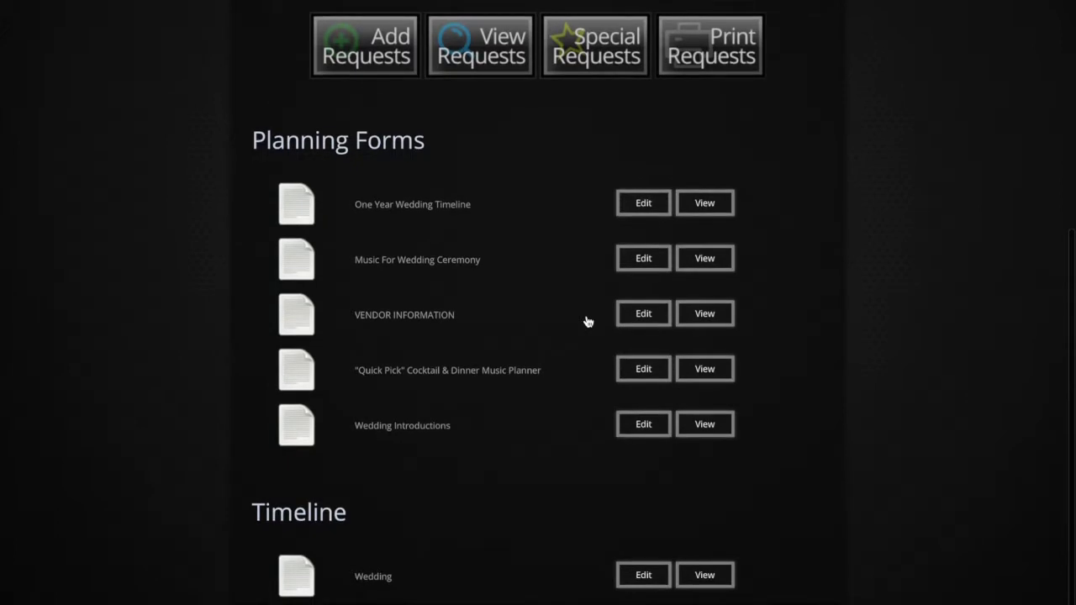
click(647, 578)
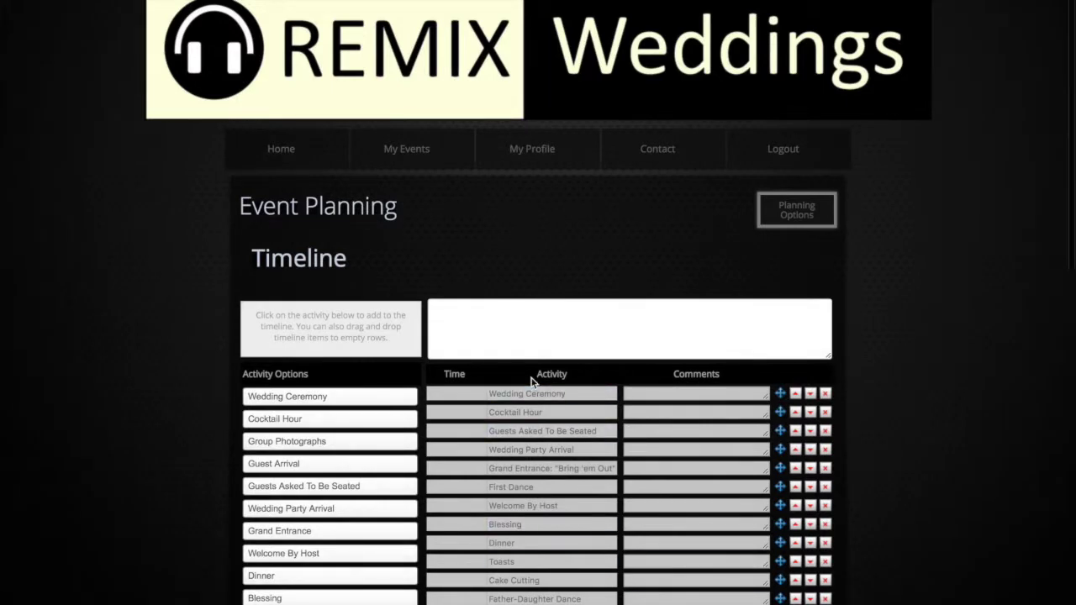
Add Kick Off Dance ("Beat It") to the timeline and move it down two rows.
scroll(531, 379, down, 1)
scroll(530, 376, down, 2)
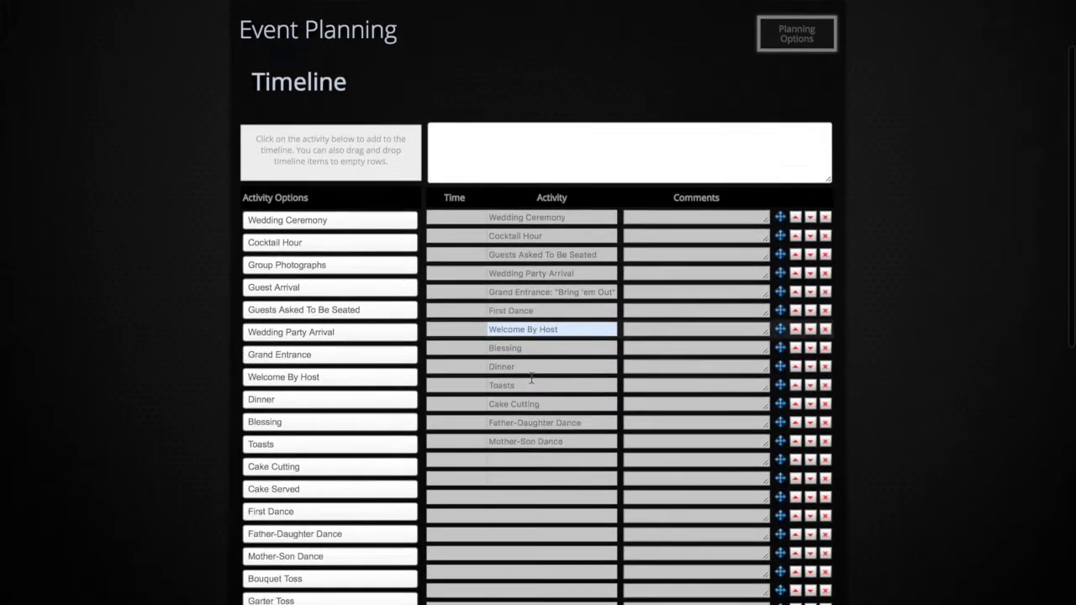
scroll(531, 376, down, 2)
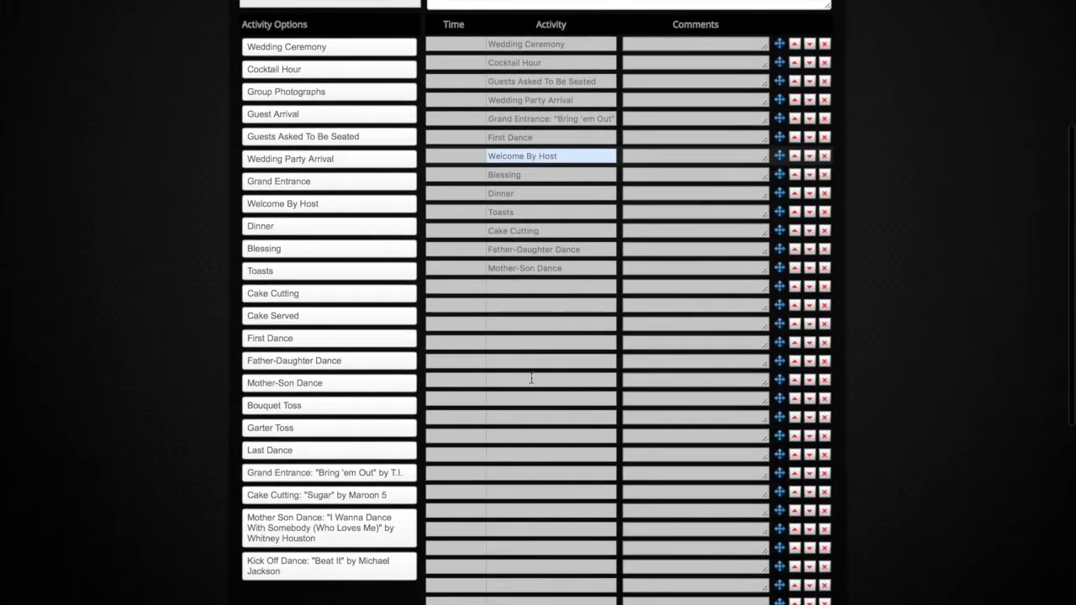
click(360, 566)
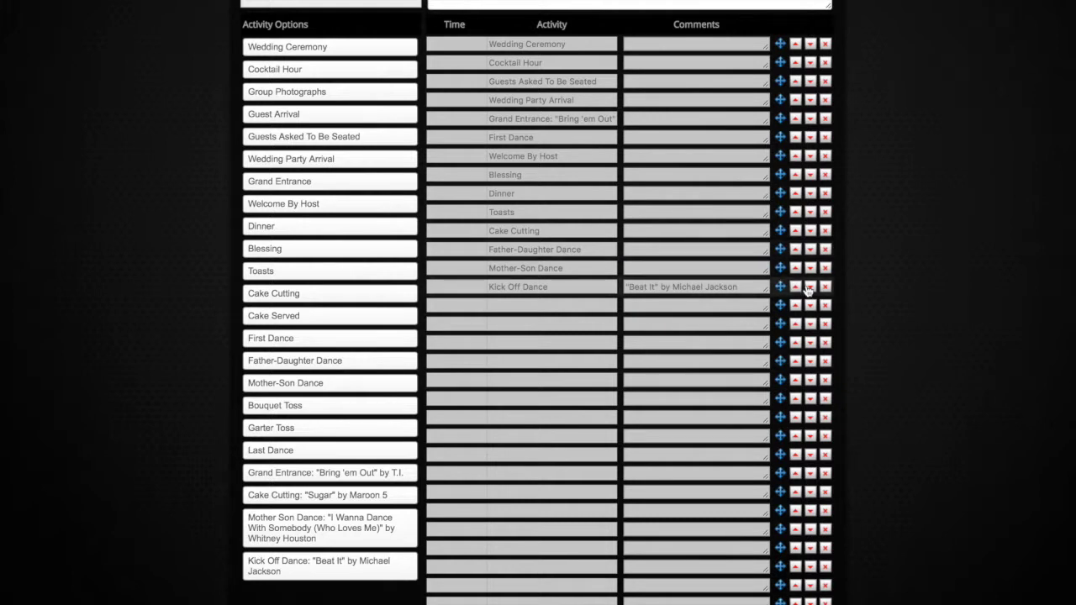
scroll(305, 360, up, 2)
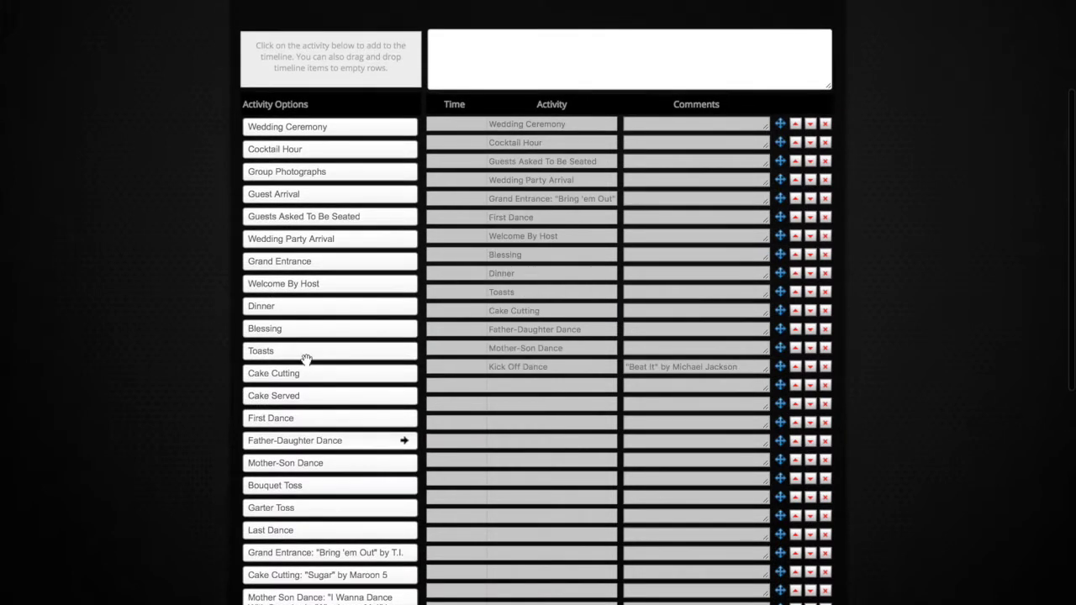
scroll(307, 361, down, 4)
scroll(305, 361, up, 5)
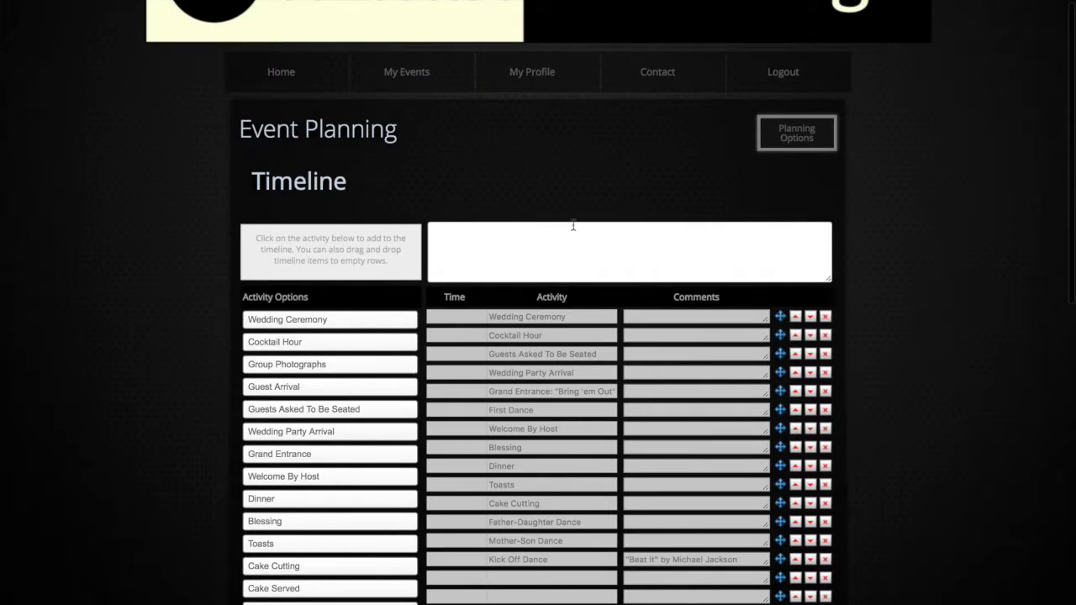
scroll(634, 192, down, 4)
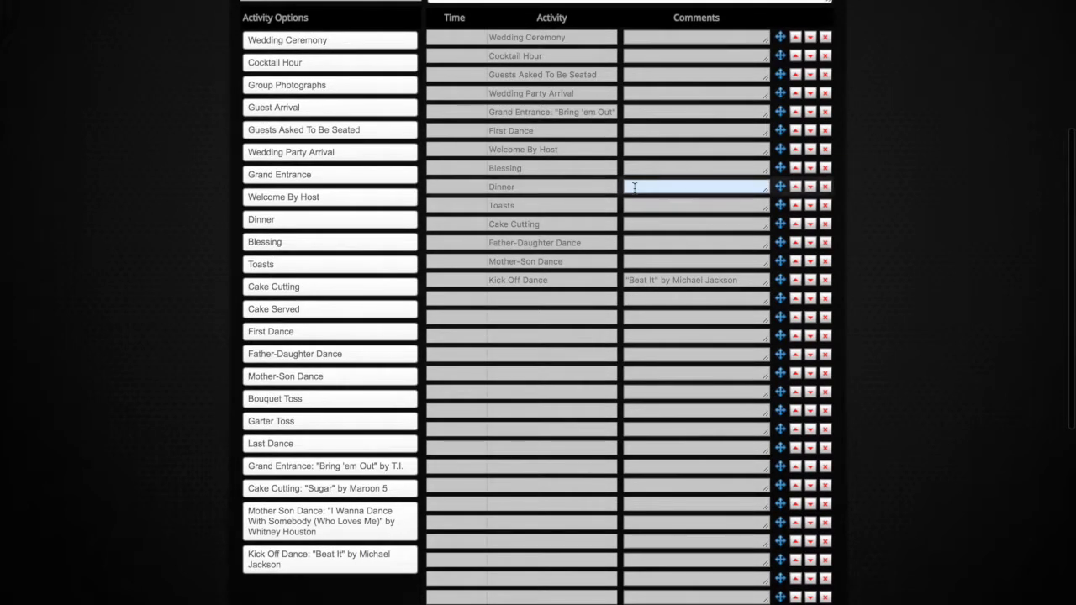
click(810, 283)
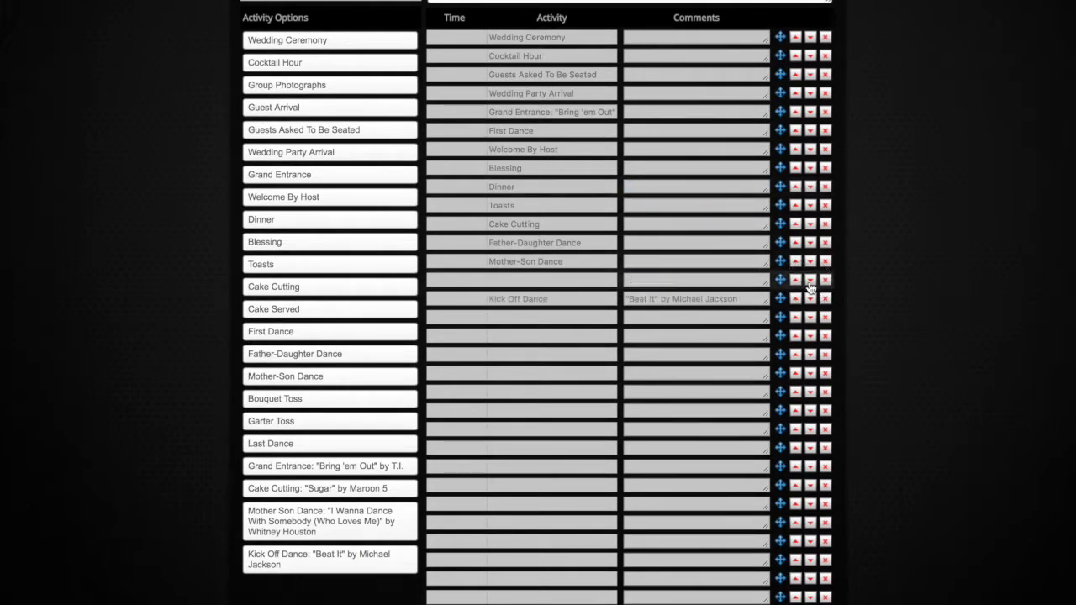
click(810, 298)
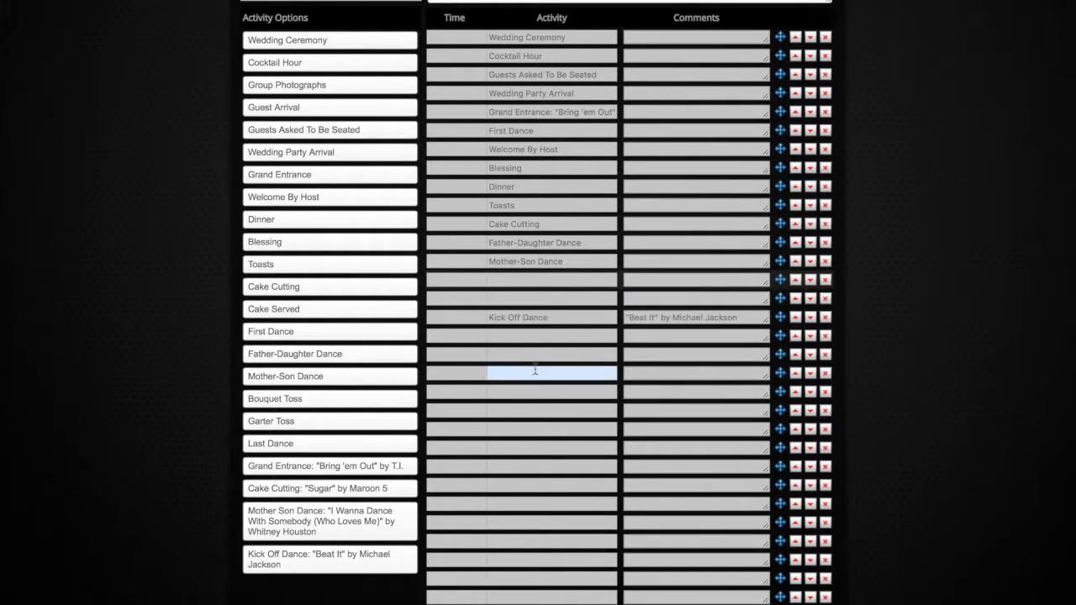
Place Last Dance after Mother-Son Dance and reorder so Kick Off Dance precedes Last Dance.
drag(320, 444, 538, 280)
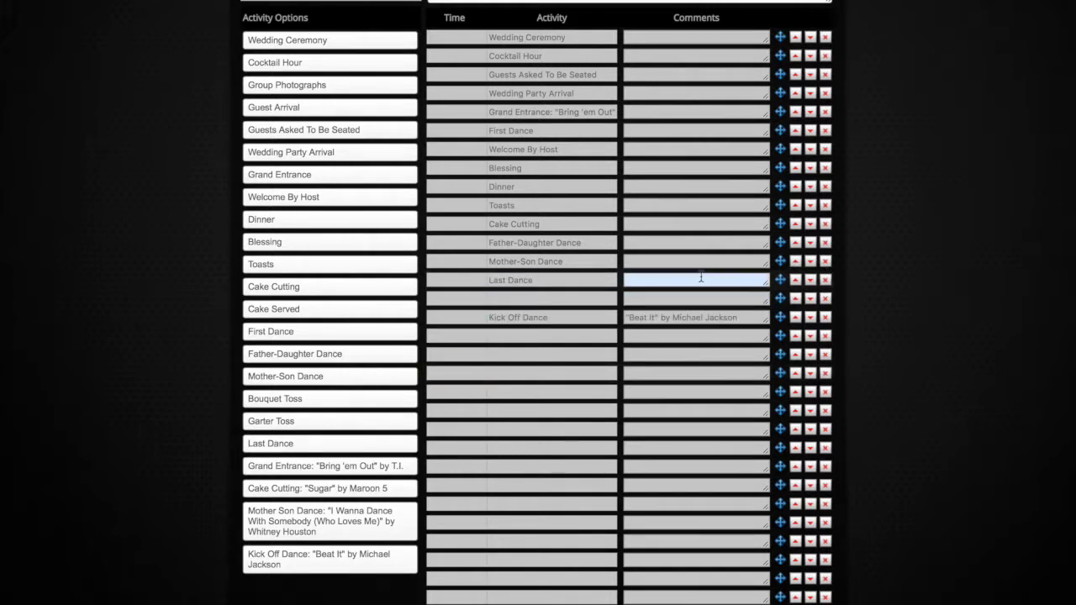
click(811, 280)
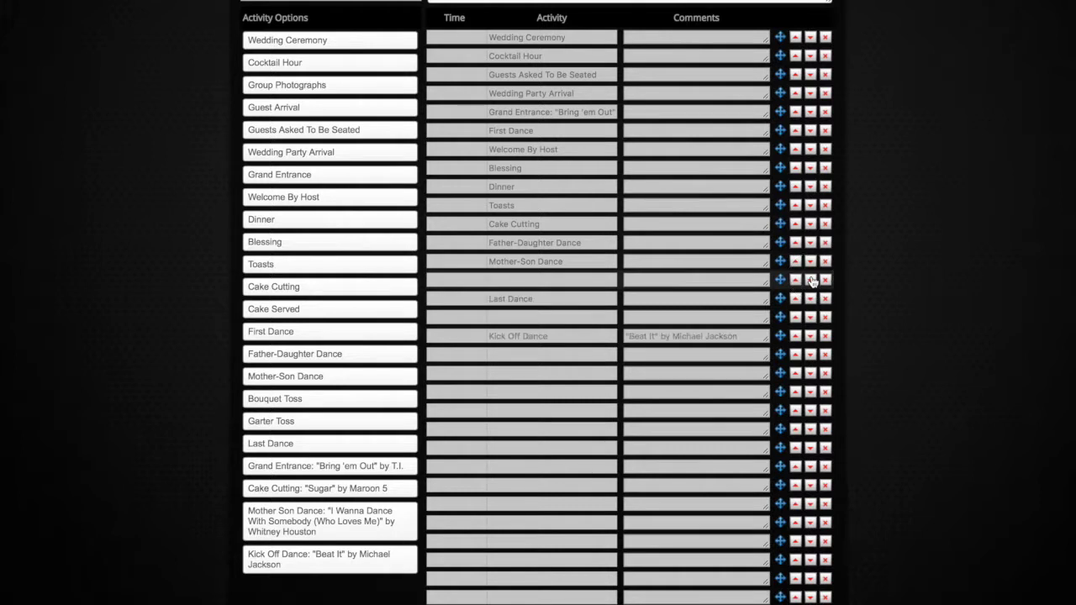
click(811, 298)
click(795, 354)
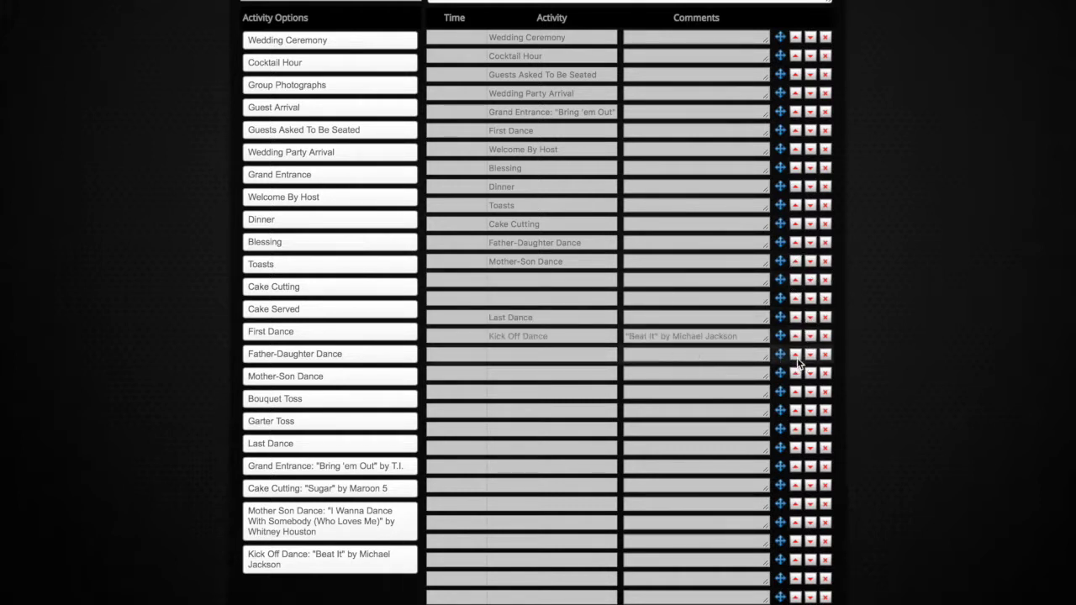
click(796, 357)
click(798, 353)
click(796, 335)
click(795, 317)
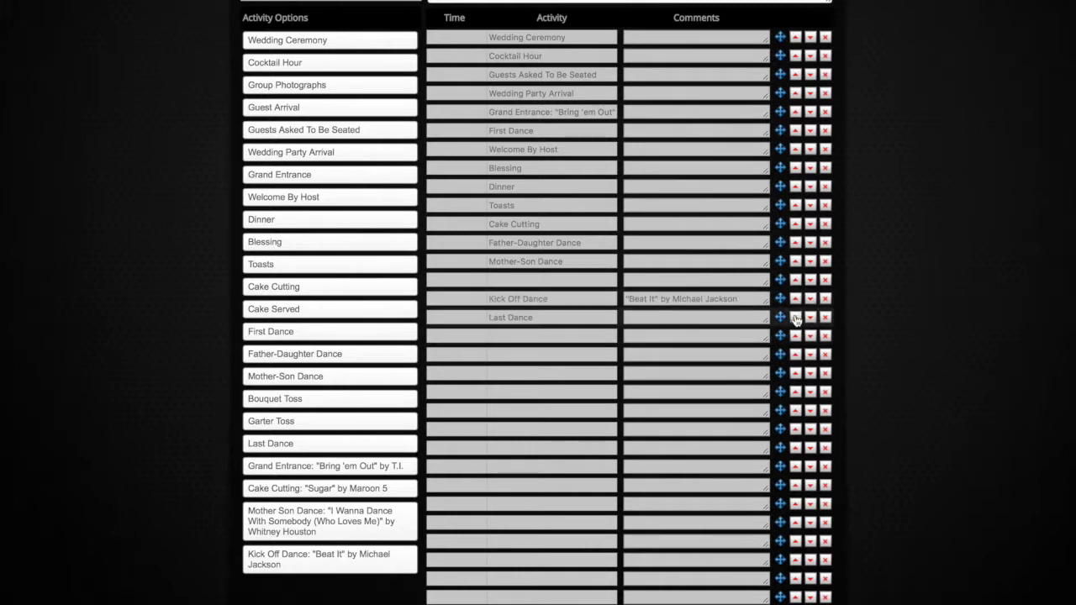
scroll(684, 299, down, 6)
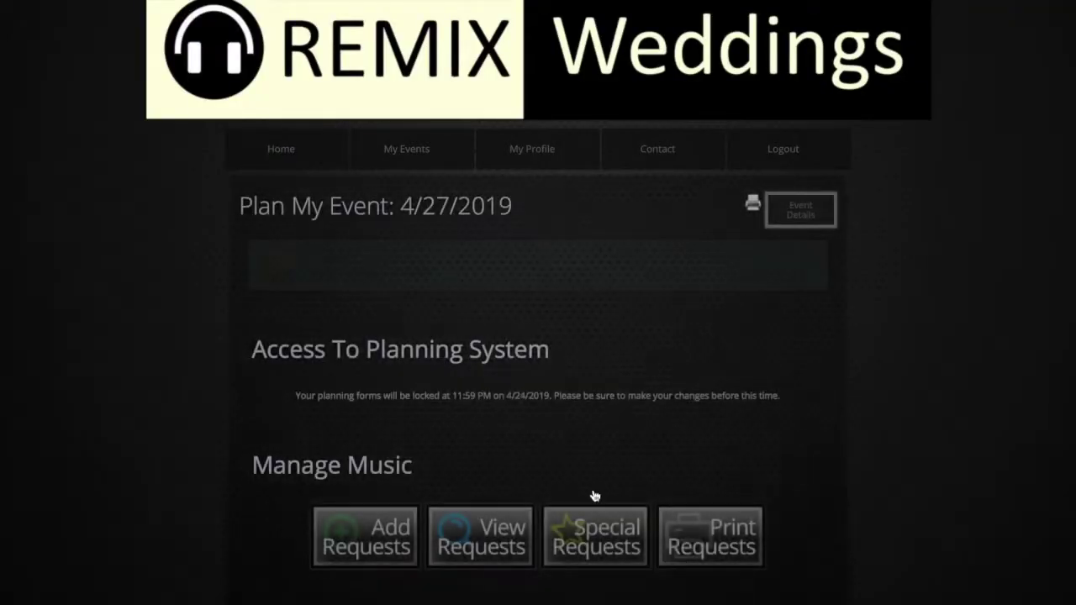
In Wedding Introductions, mark the Maid/Matron of Honor married, name both partners in the announcement, and save.
scroll(521, 401, down, 6)
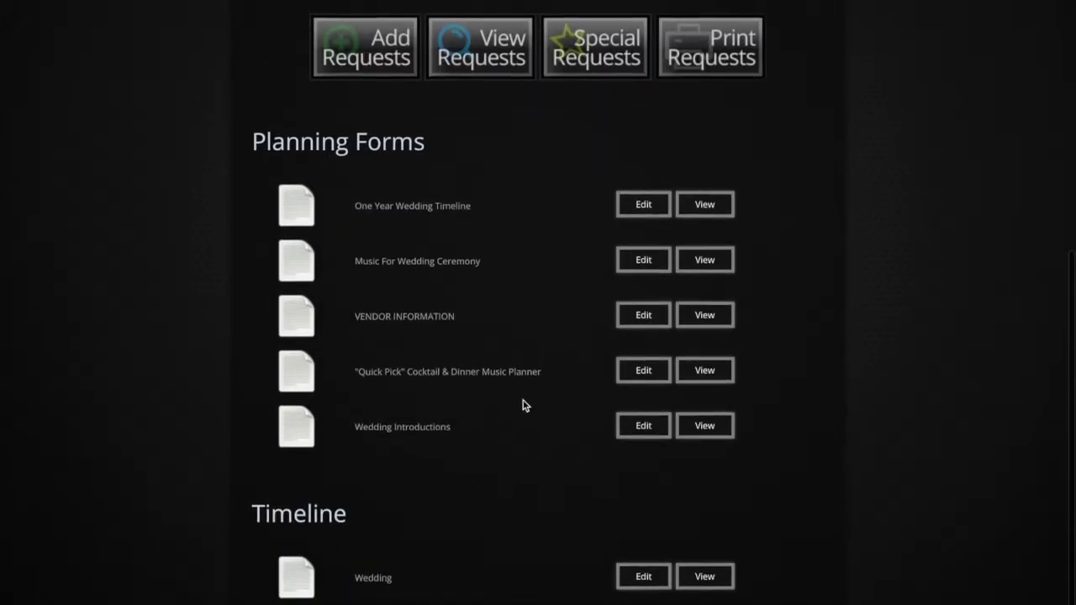
click(643, 427)
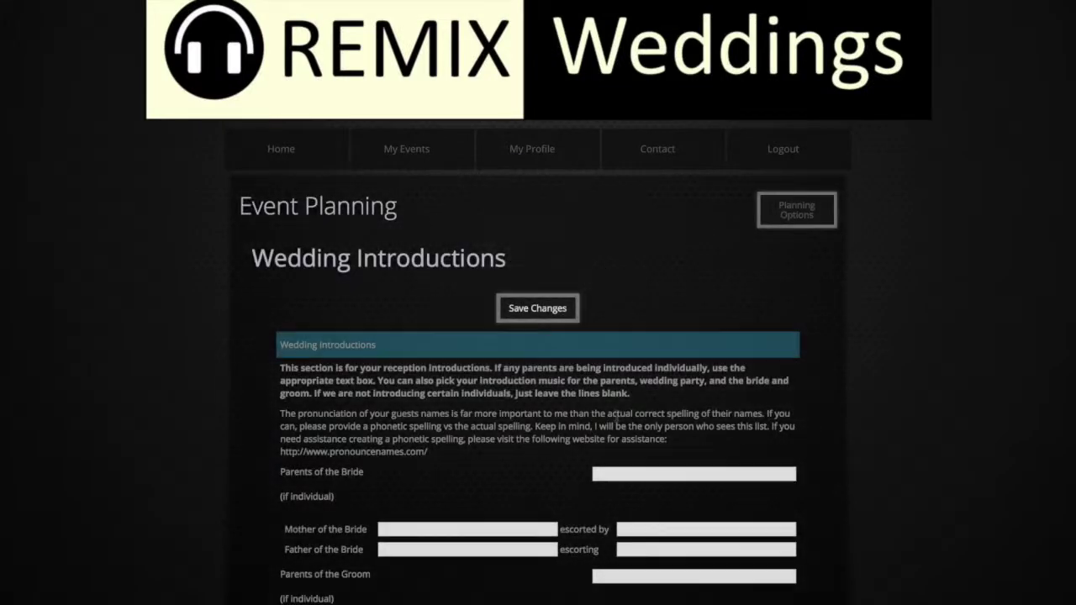
scroll(516, 371, down, 2)
scroll(516, 371, down, 3)
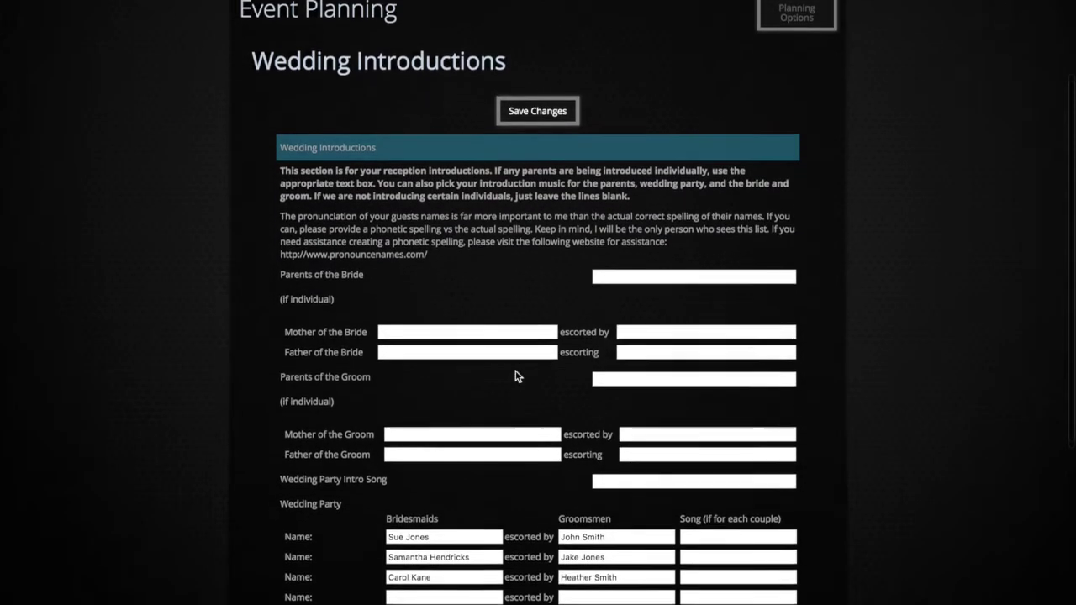
scroll(516, 376, down, 4)
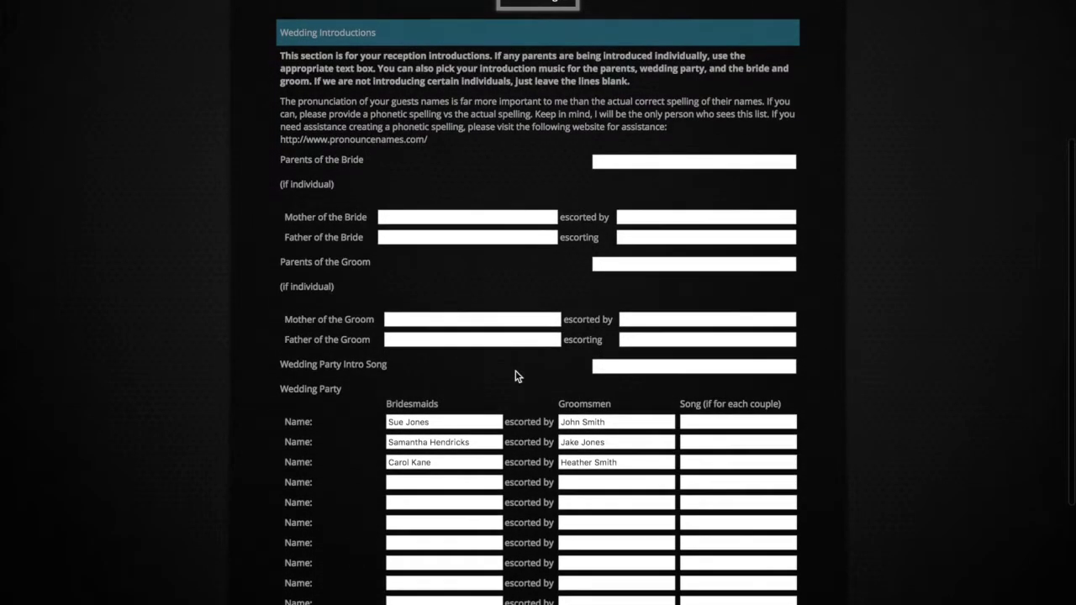
scroll(516, 376, down, 3)
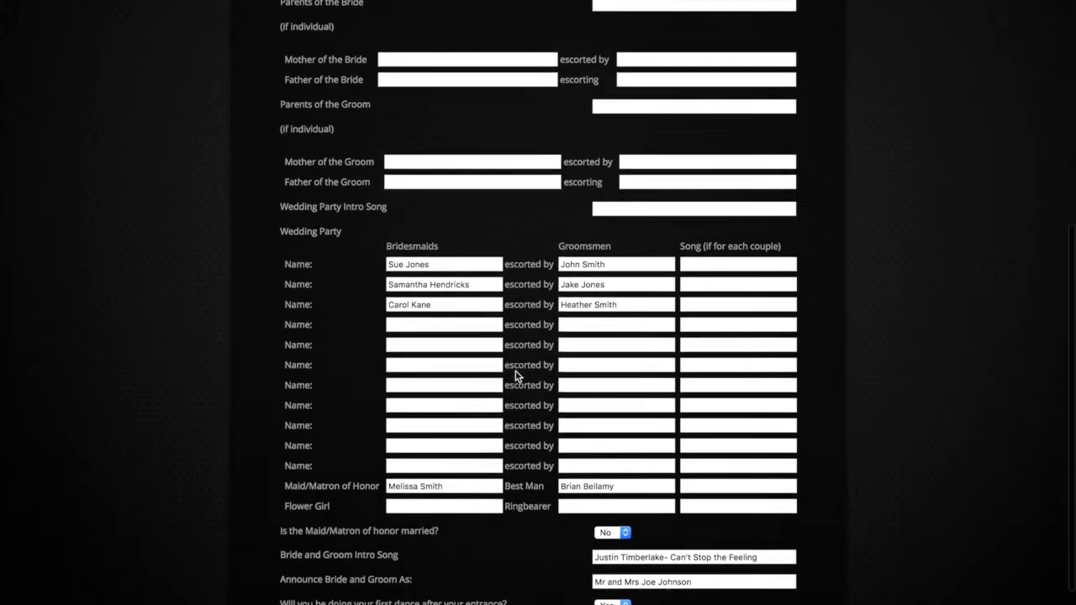
scroll(516, 376, down, 1)
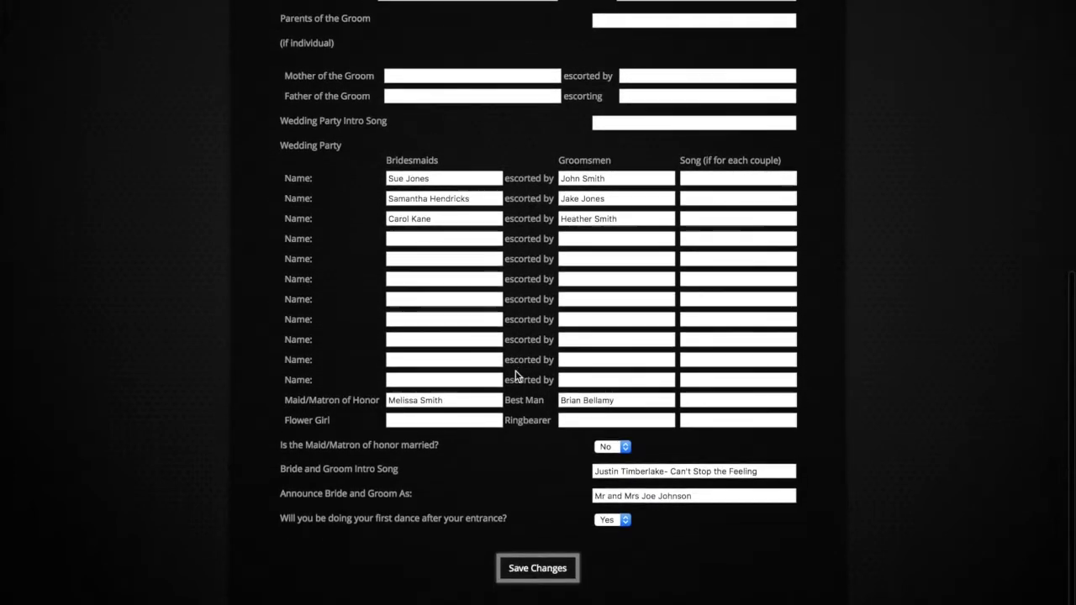
click(624, 452)
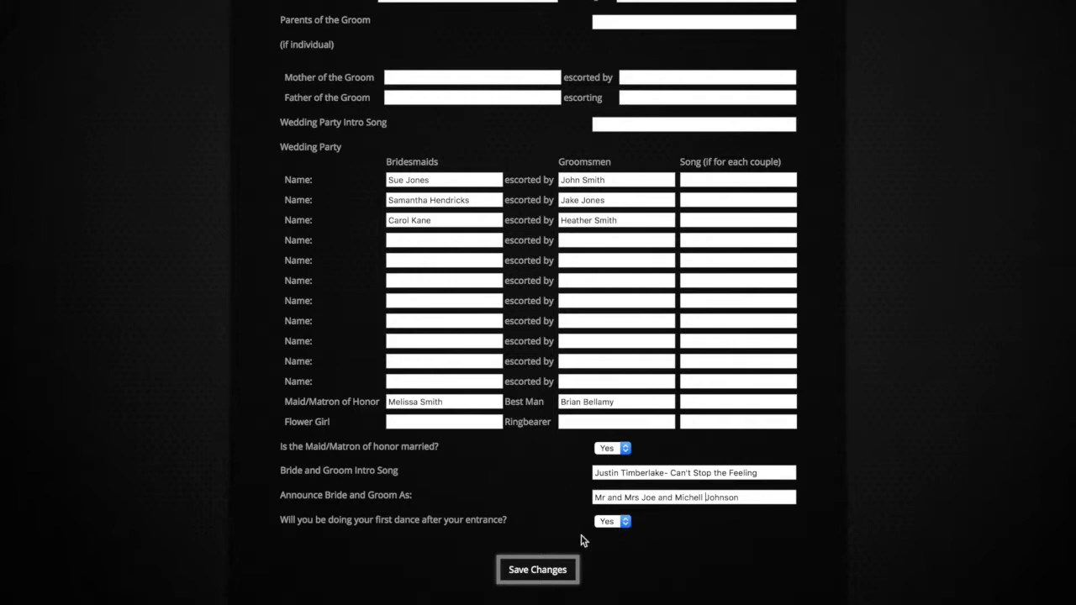
click(545, 571)
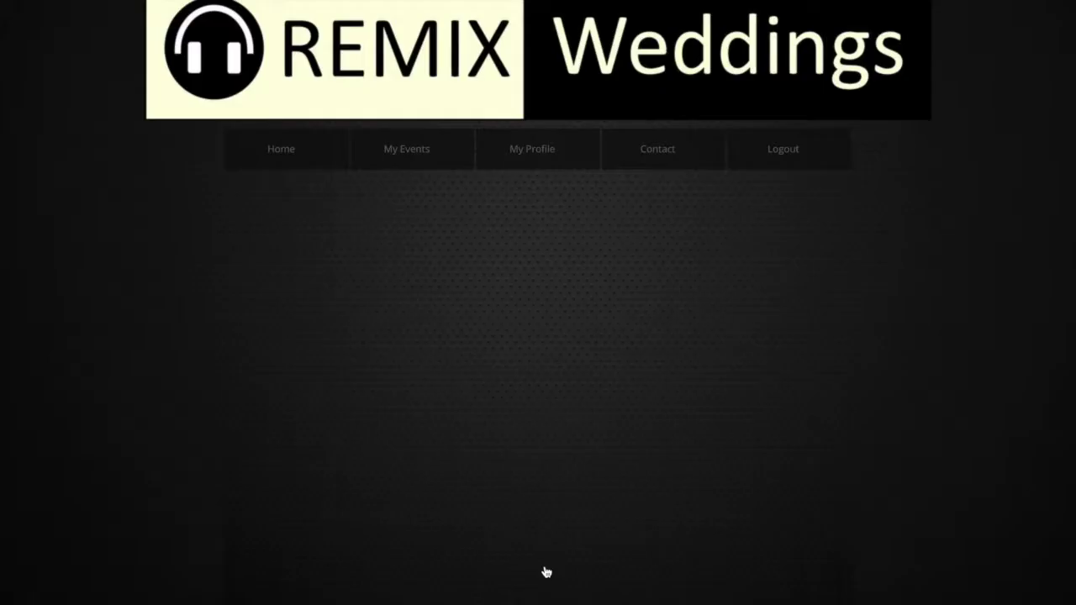
Save the genres Modern Day Classy, Modern Love Songs, Summer Jams and Soul-Motown-R&B.
scroll(524, 476, down, 3)
scroll(524, 476, down, 2)
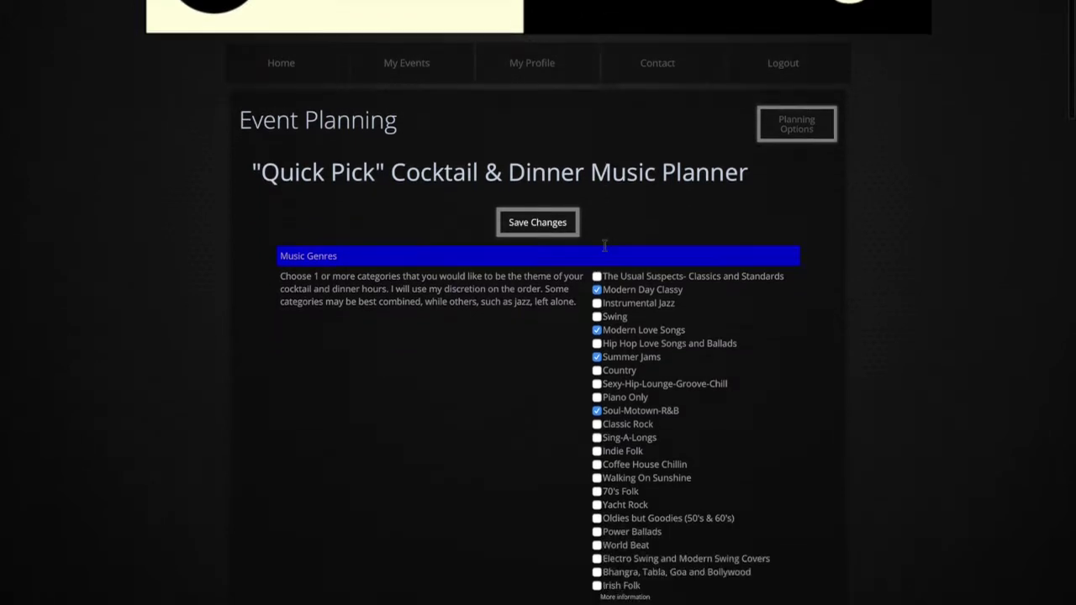
scroll(603, 244, down, 5)
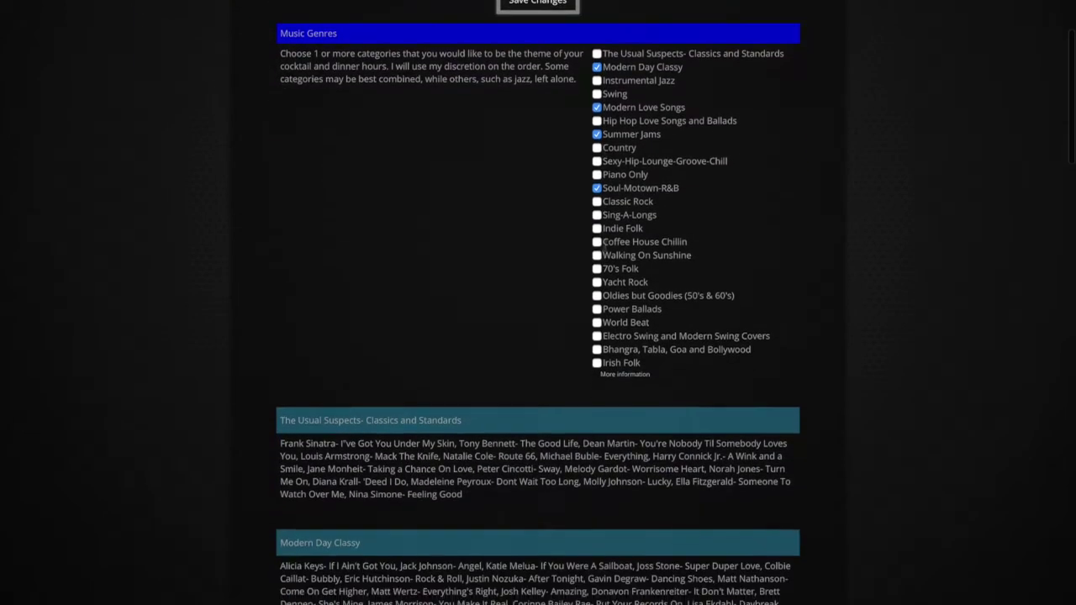
scroll(604, 245, down, 4)
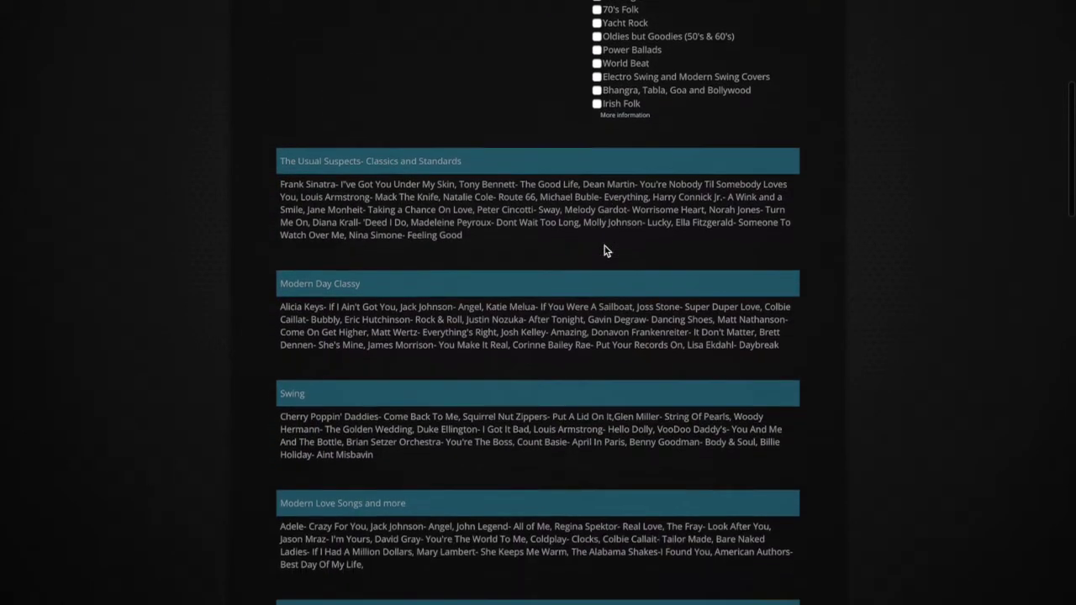
scroll(604, 246, down, 3)
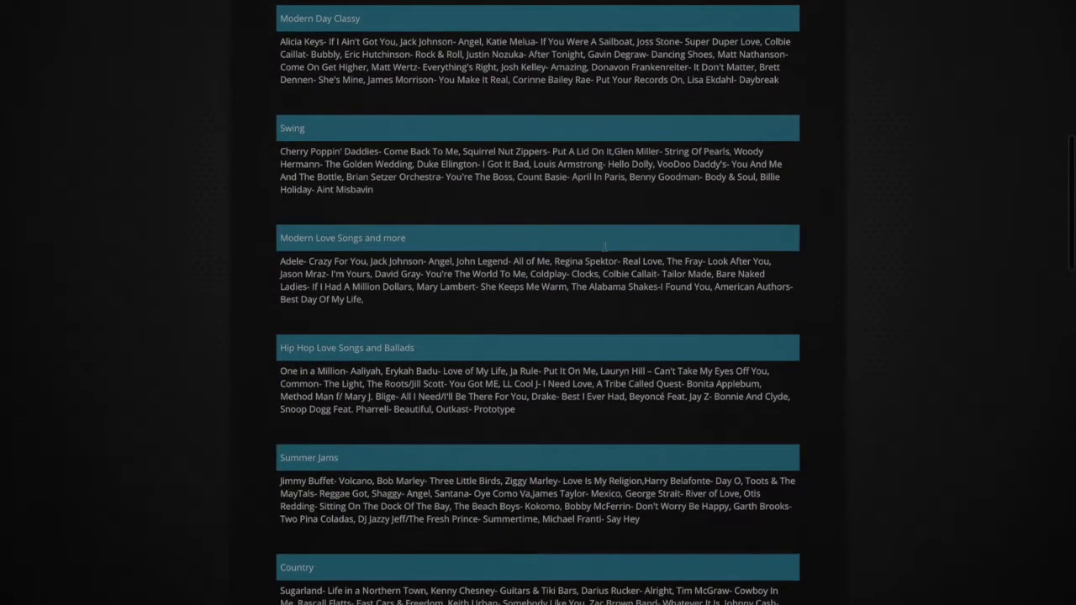
scroll(604, 246, down, 2)
scroll(605, 245, down, 5)
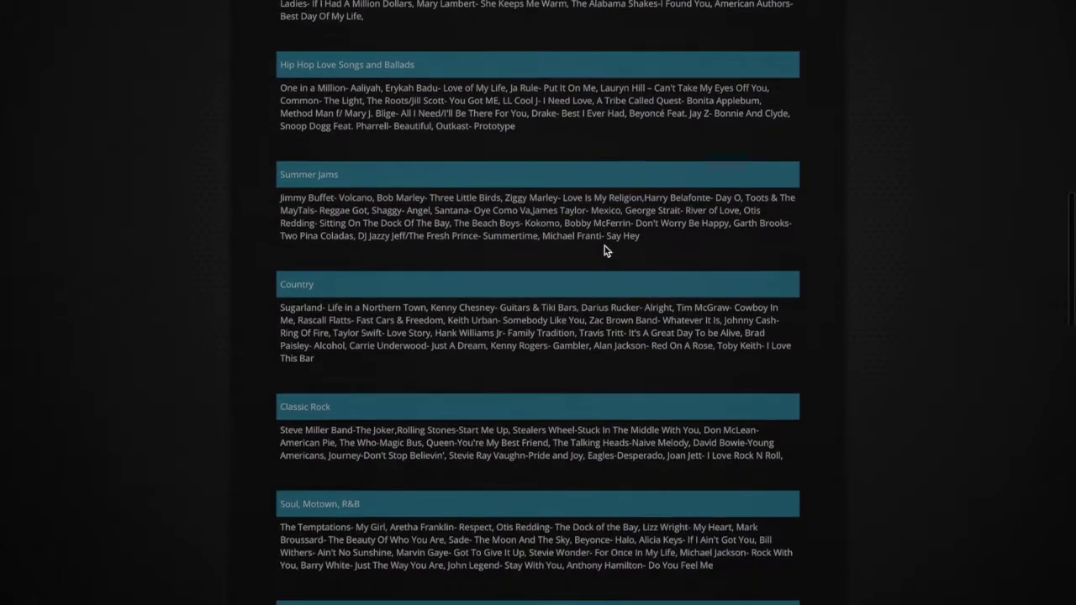
scroll(604, 245, down, 2)
scroll(604, 246, up, 8)
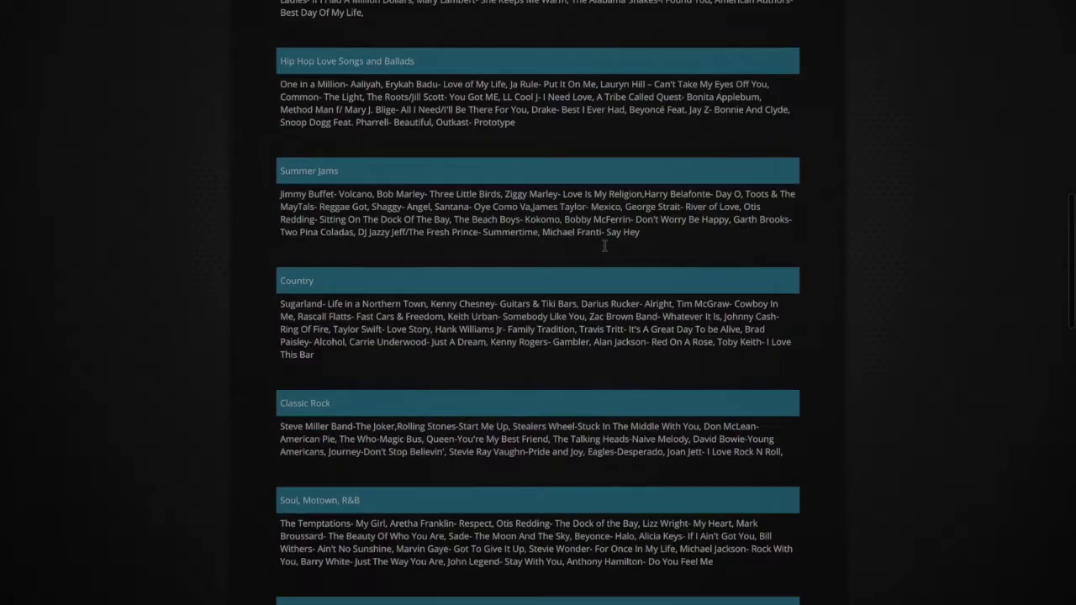
scroll(604, 249, up, 7)
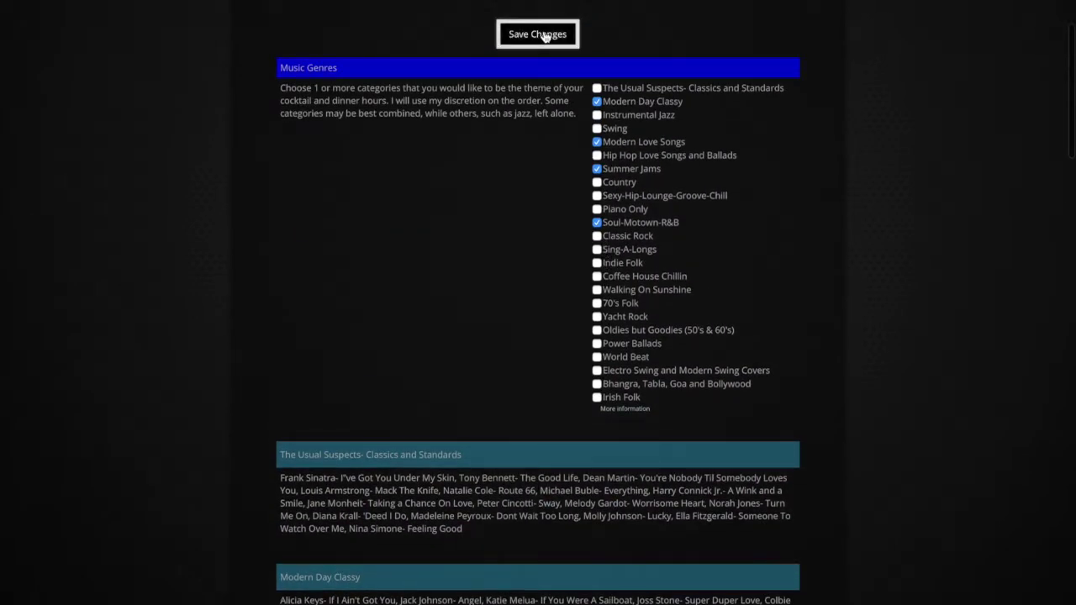
click(543, 36)
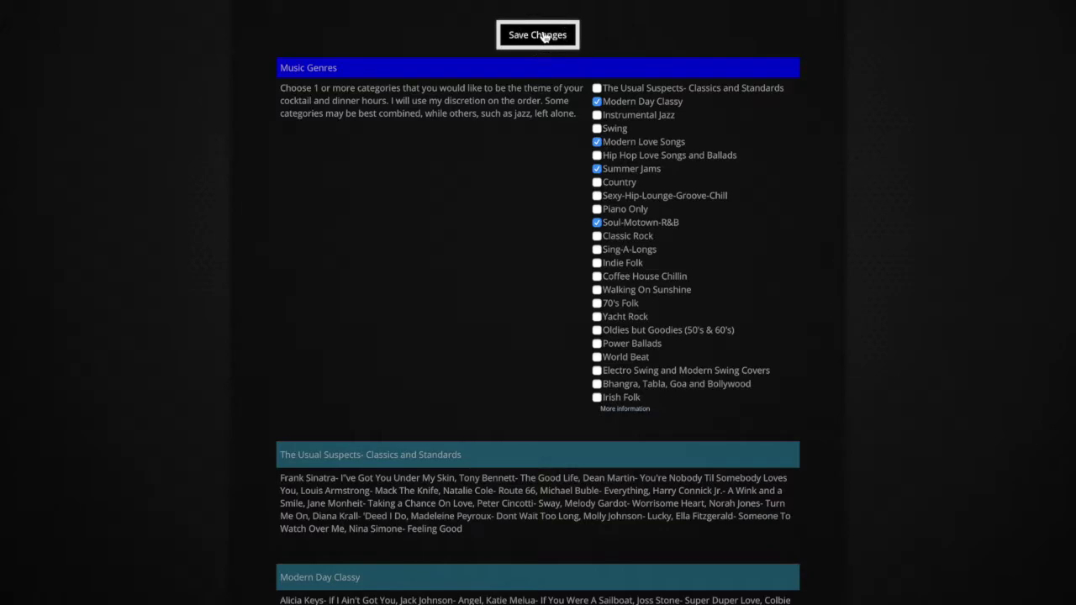
scroll(584, 254, down, 5)
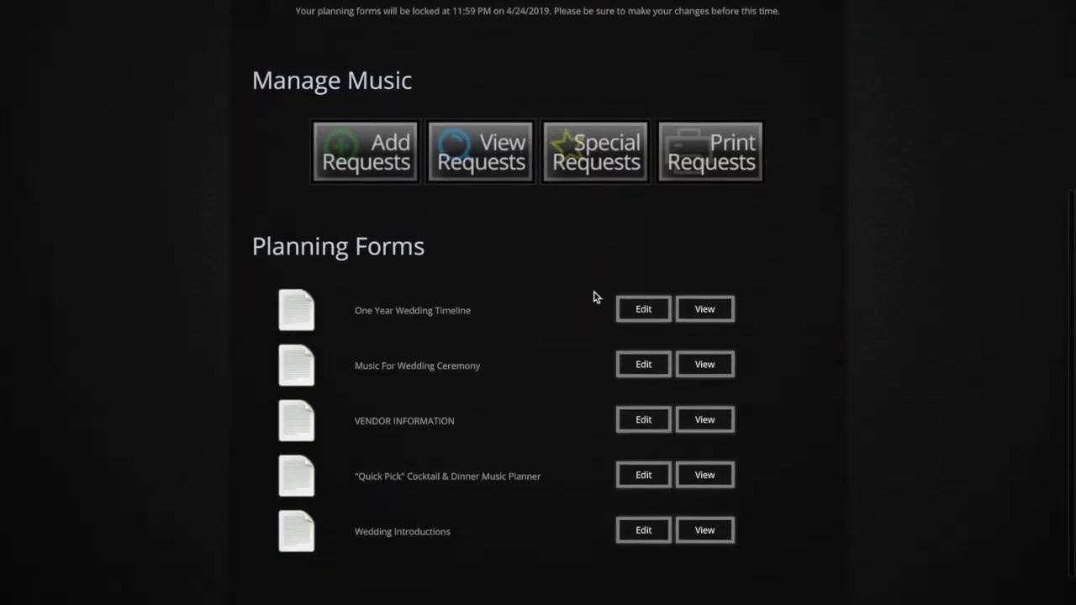
Set the ceremony prelude music type to Instrumental.
click(643, 365)
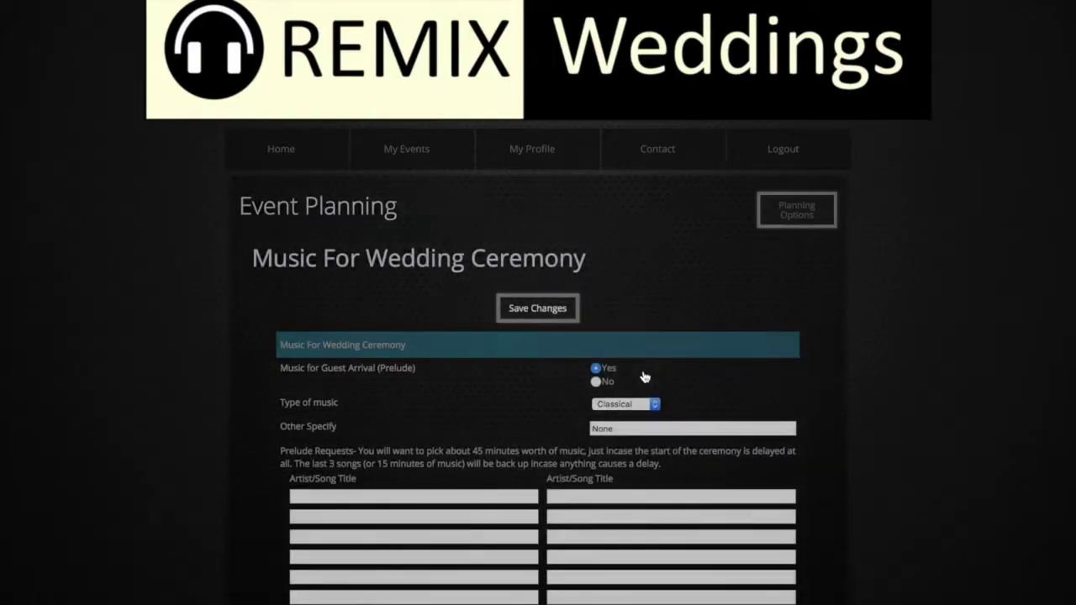
scroll(538, 377, down, 1)
scroll(517, 378, down, 1)
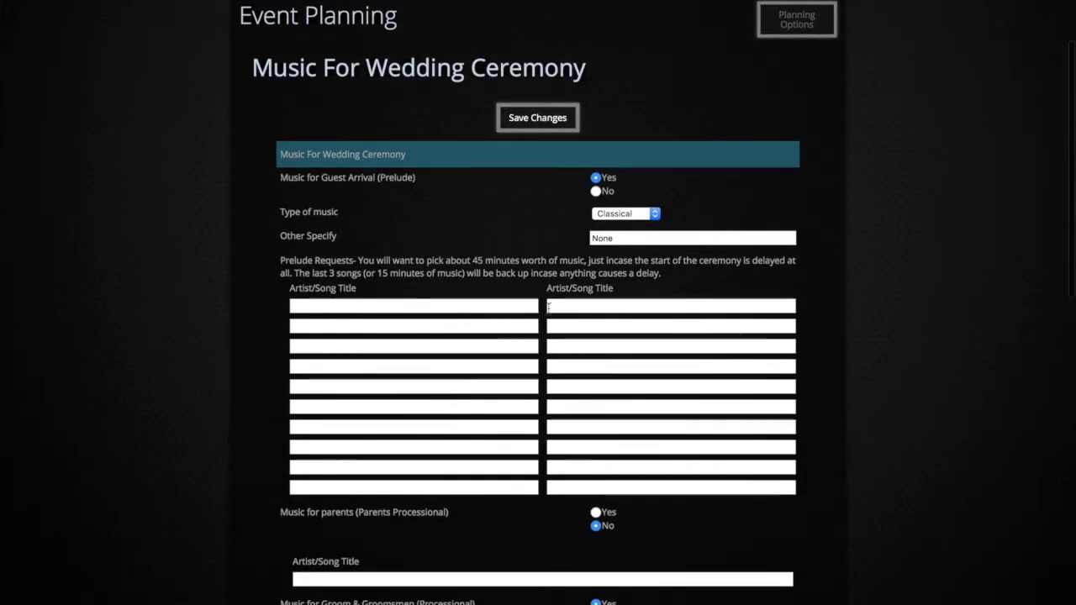
click(627, 214)
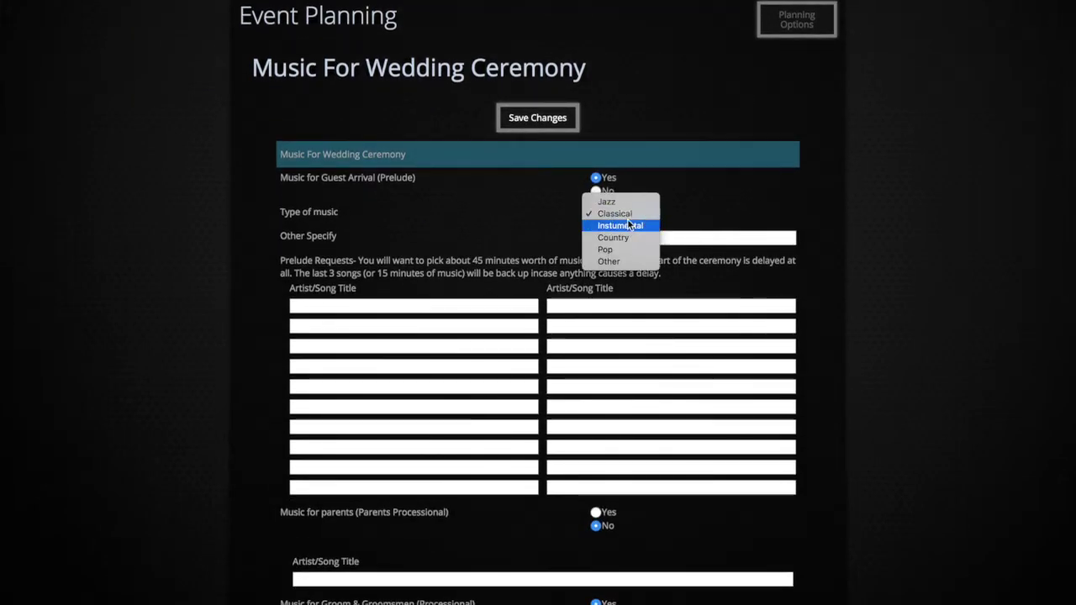
click(628, 225)
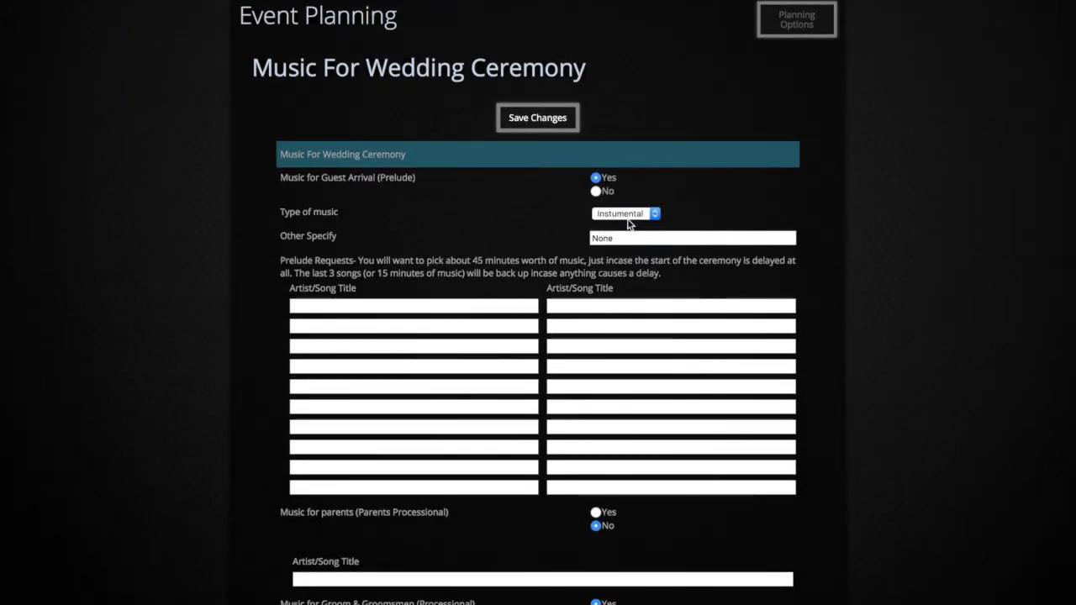
Request Vitamin String Quartet- Yellow for the prelude and The Winner Is- Devotchka for the bride, then save.
click(429, 311)
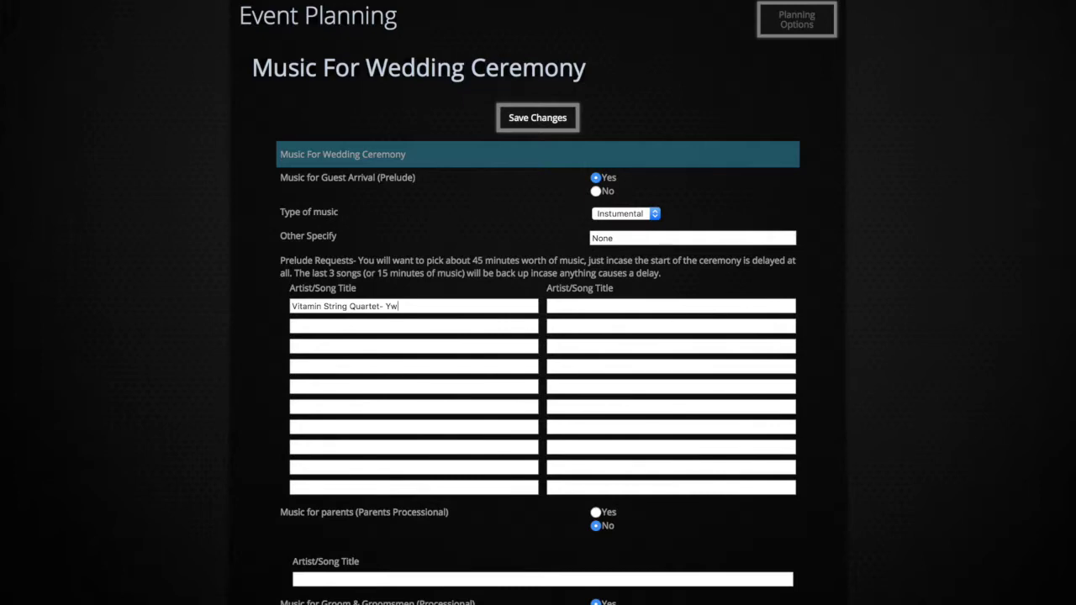
scroll(537, 336, down, 4)
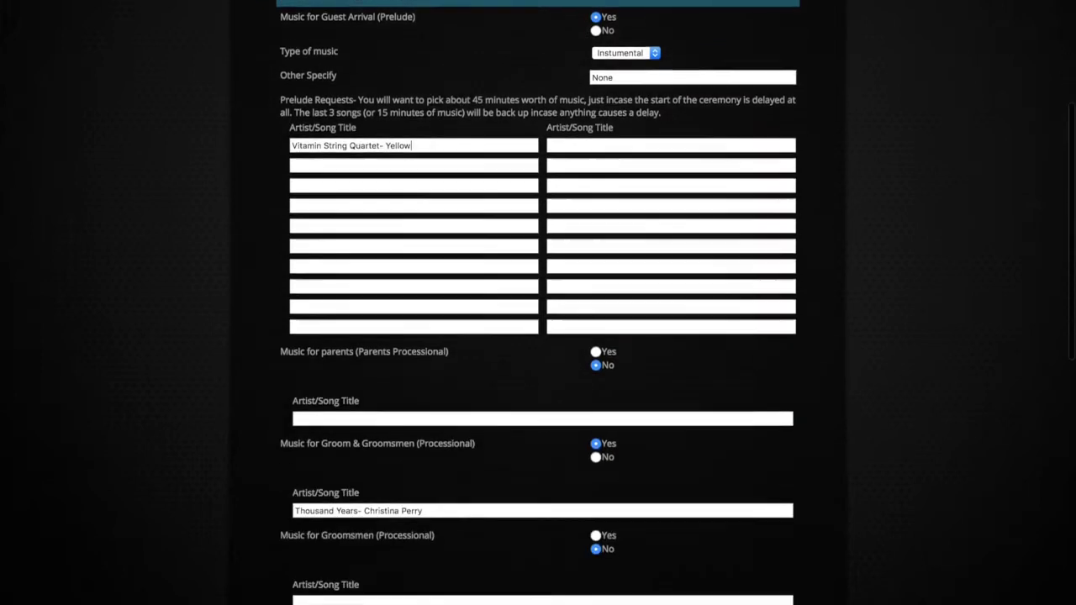
scroll(288, 364, down, 2)
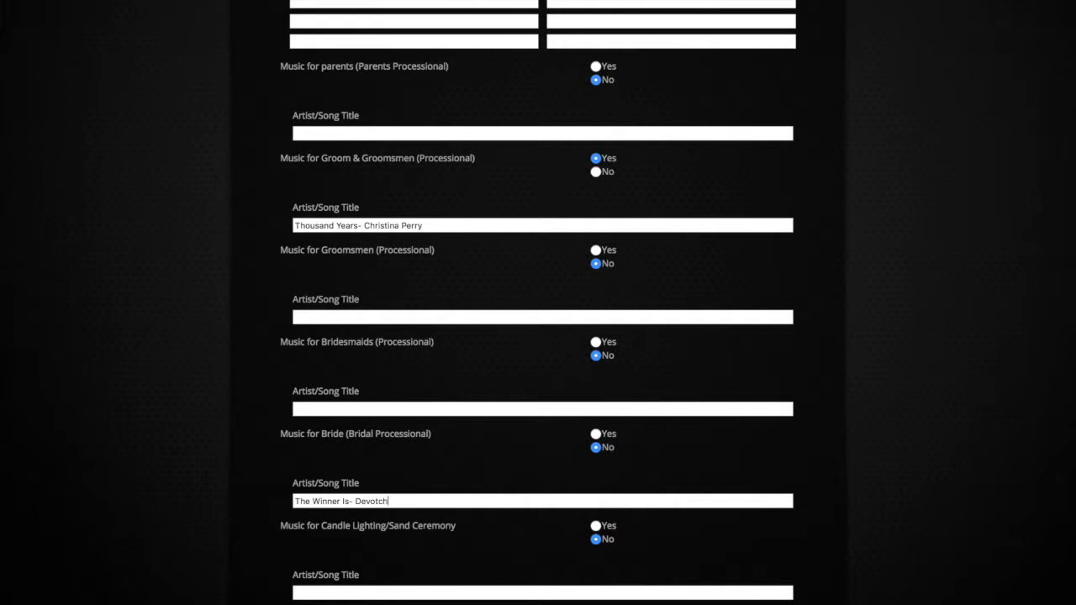
scroll(327, 498, down, 2)
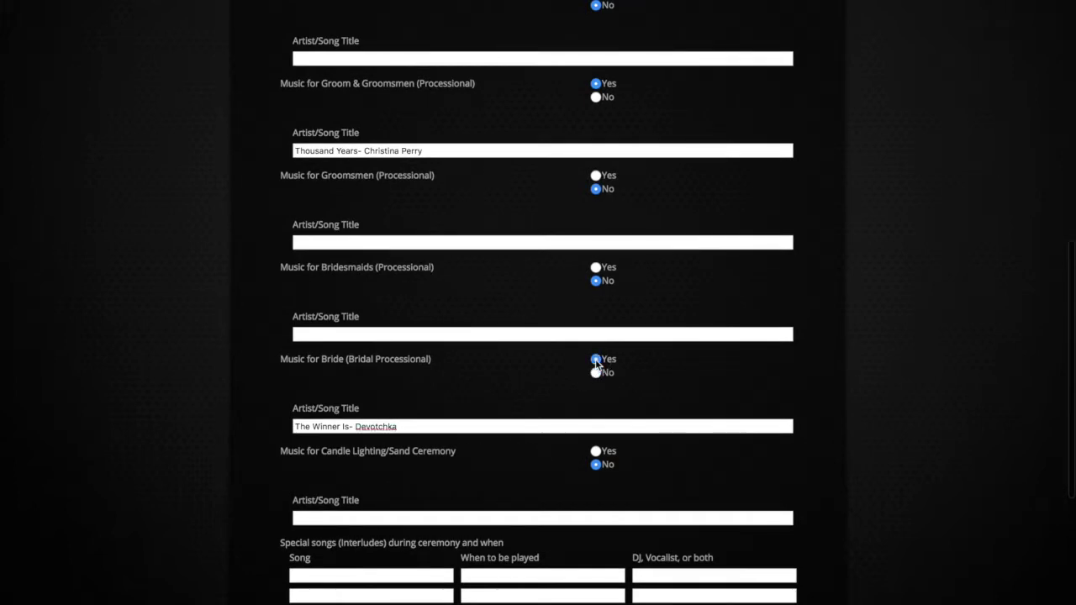
scroll(478, 372, down, 8)
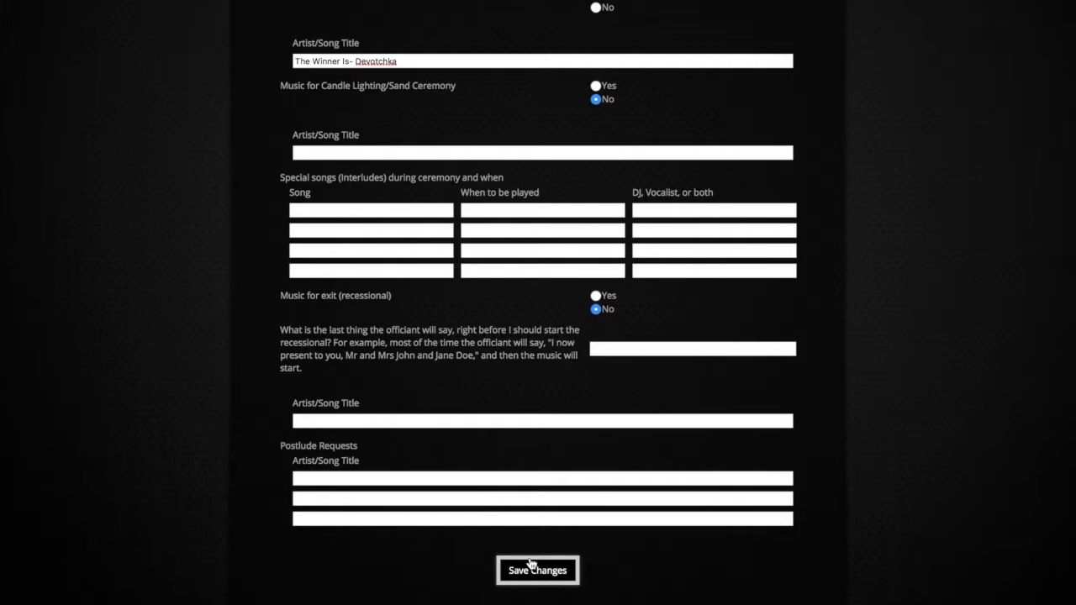
click(537, 570)
scroll(516, 342, down, 5)
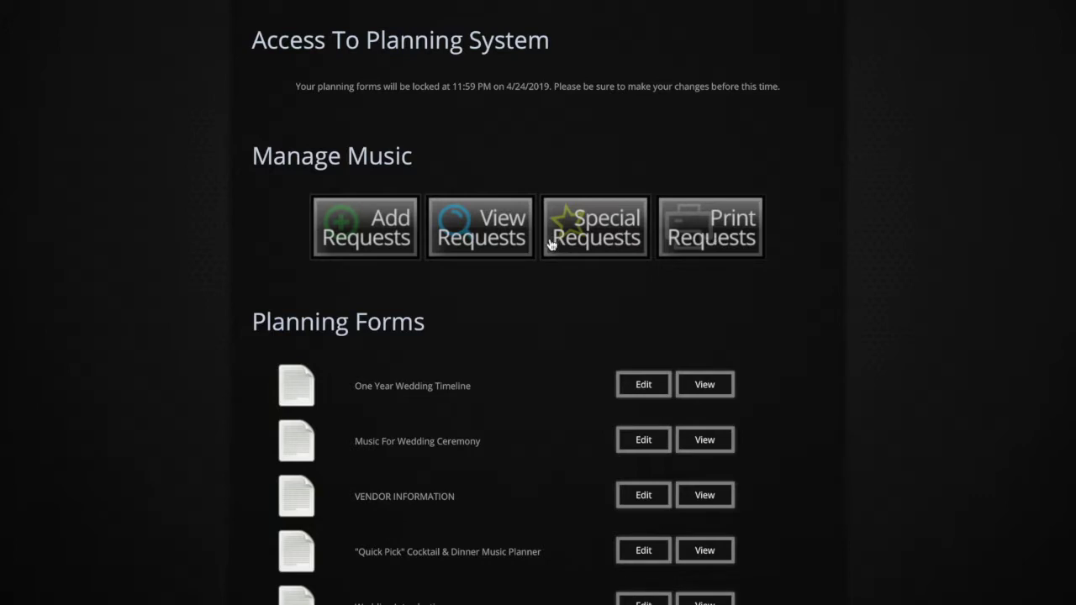
click(374, 232)
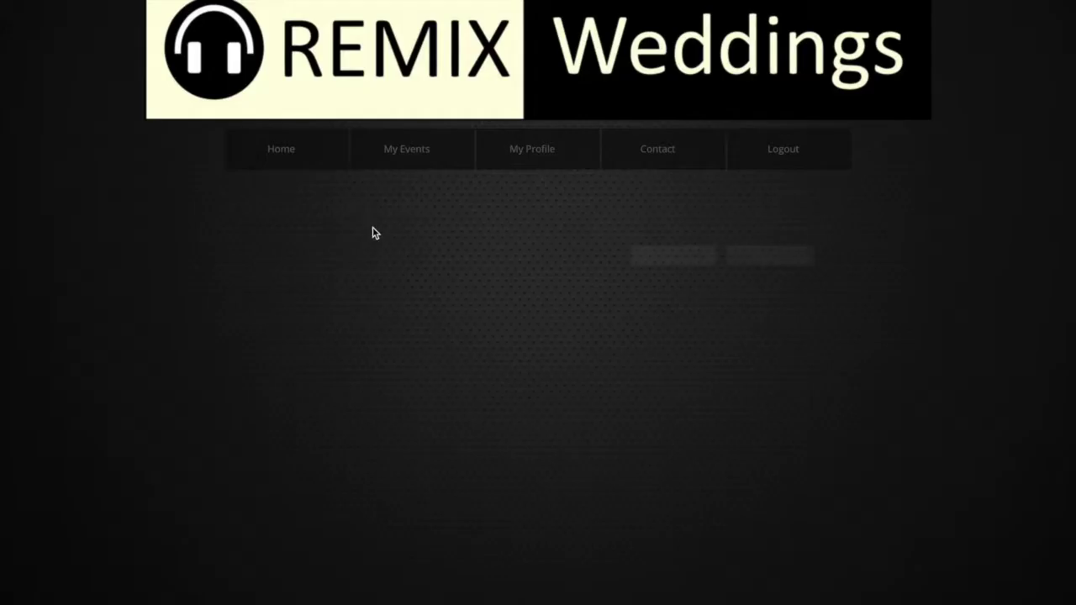
Expand the Play If Possible, Dedication and Play Only If Requested playlists, then browse Top Hits.
scroll(516, 264, down, 1)
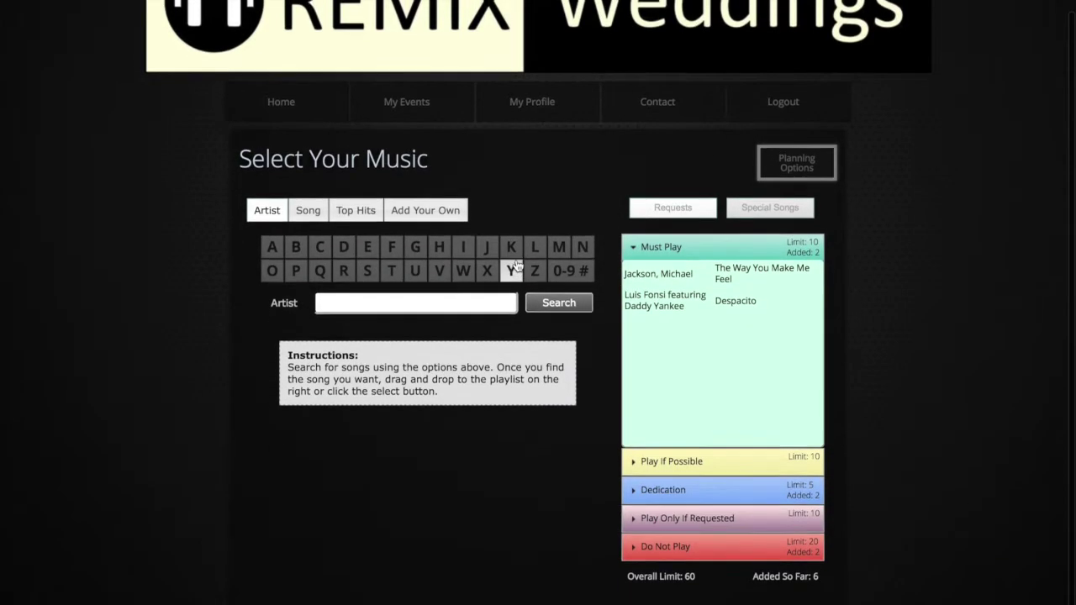
click(705, 461)
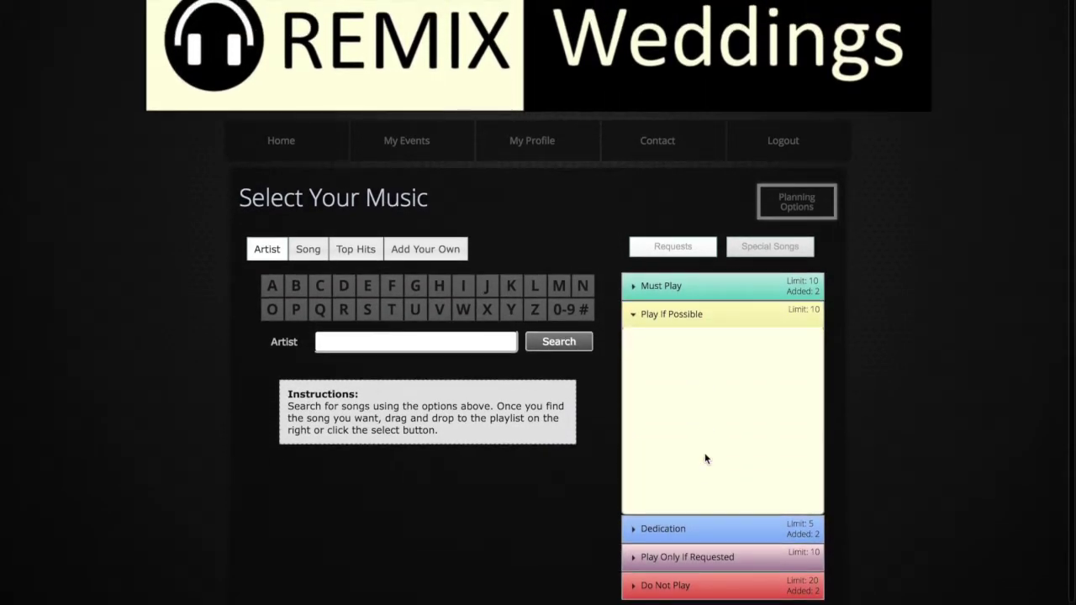
click(711, 491)
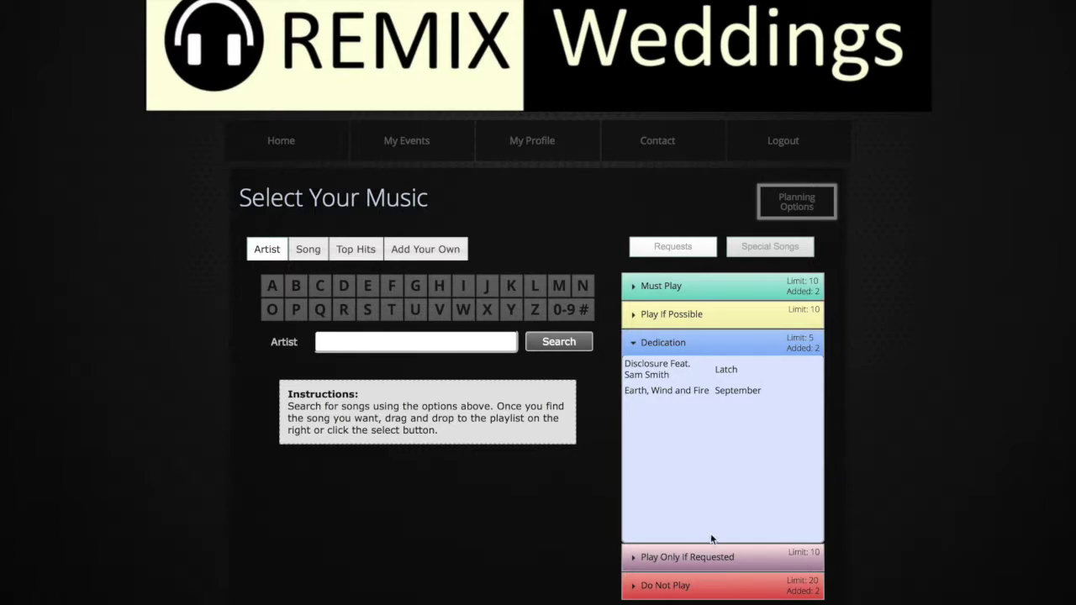
click(710, 548)
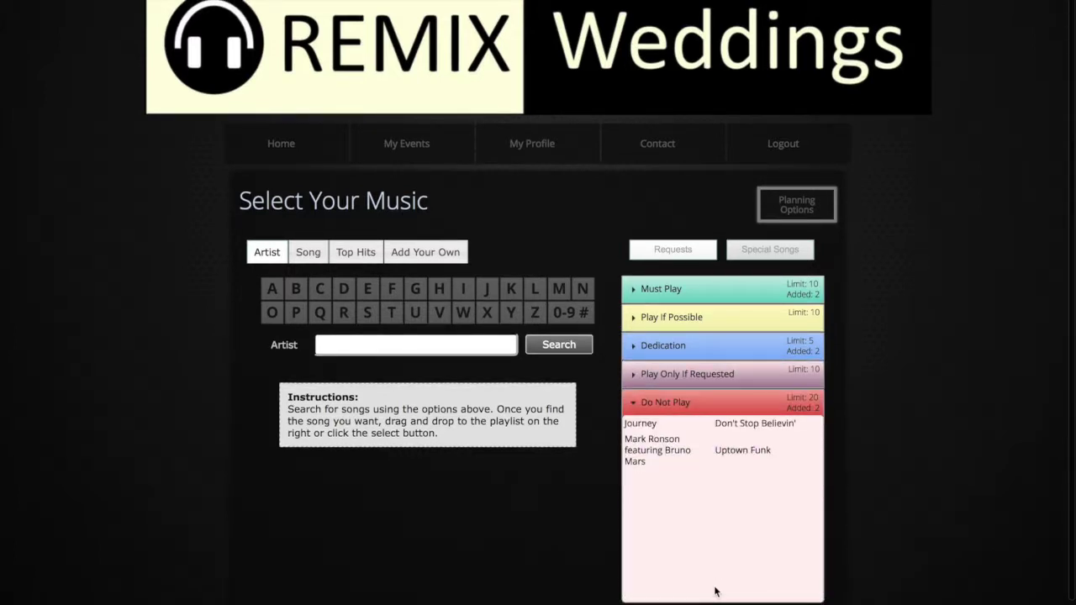
click(356, 255)
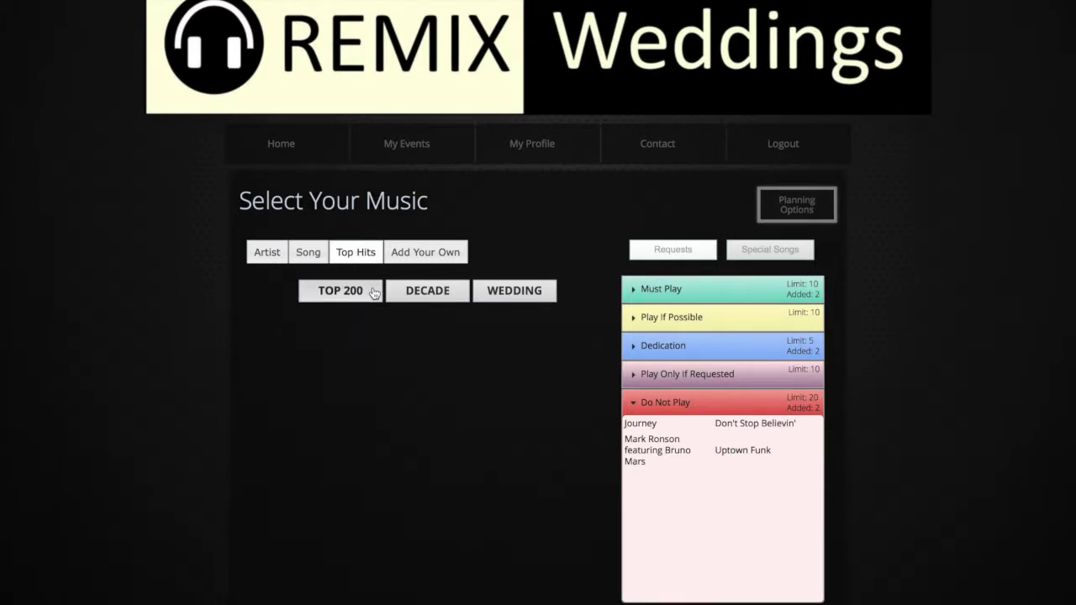
From the Top 200, request Walk The Moon's Shut Up And Dance as Play Only If Requested.
click(374, 291)
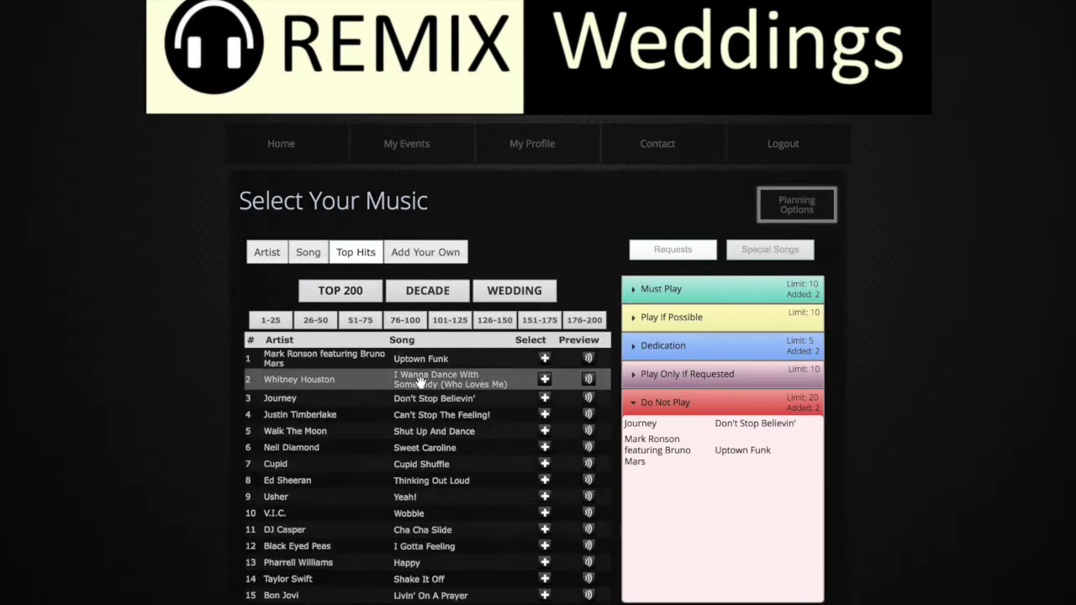
click(545, 430)
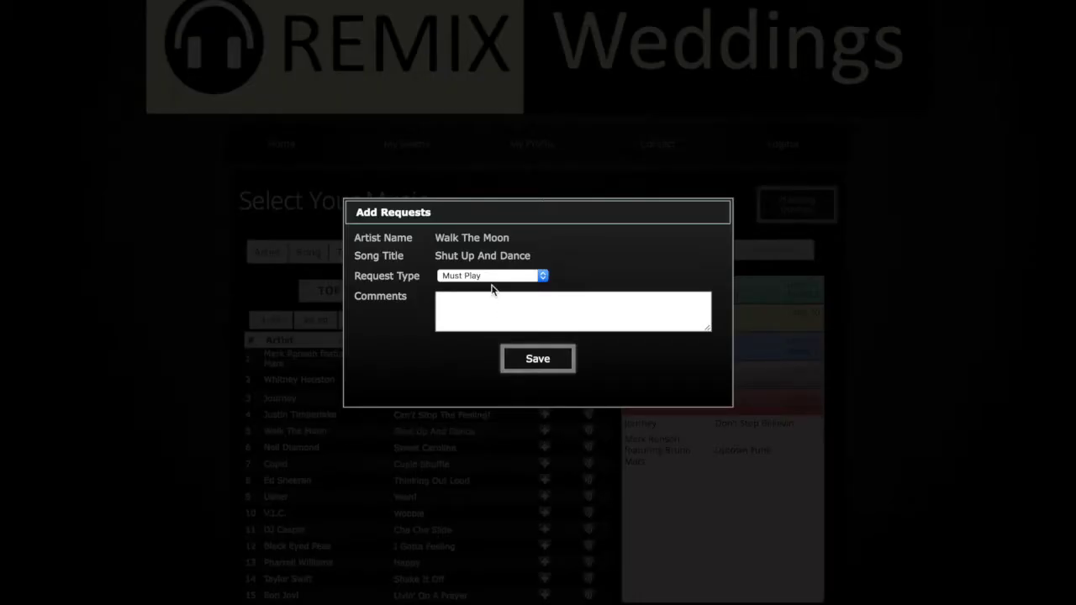
click(495, 277)
click(494, 311)
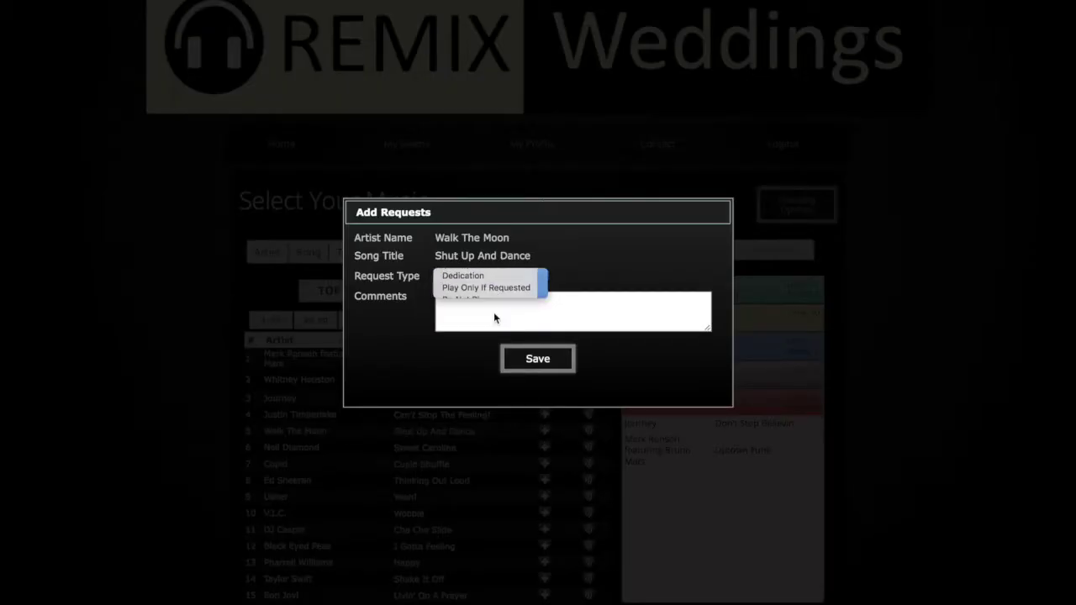
click(524, 363)
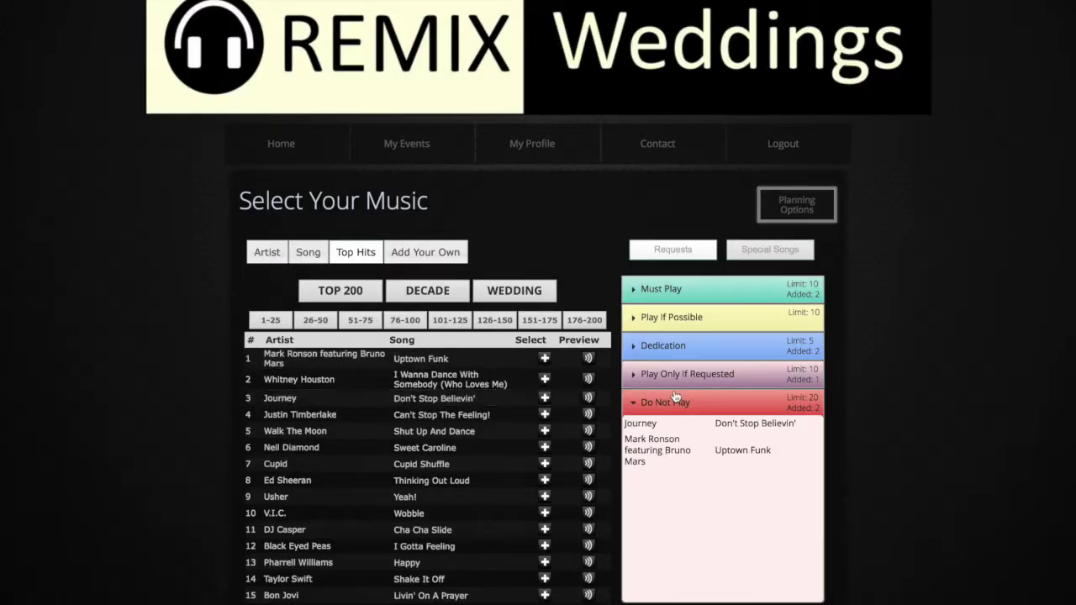
Request Taylor Swift's Shake It Off as Play If Possible.
click(721, 375)
click(714, 347)
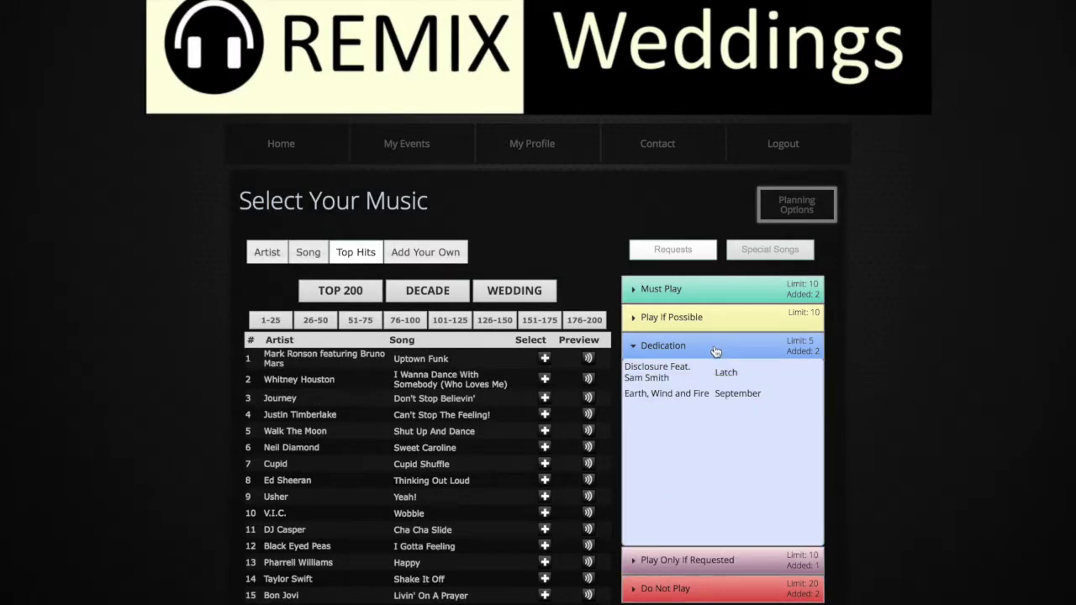
click(713, 318)
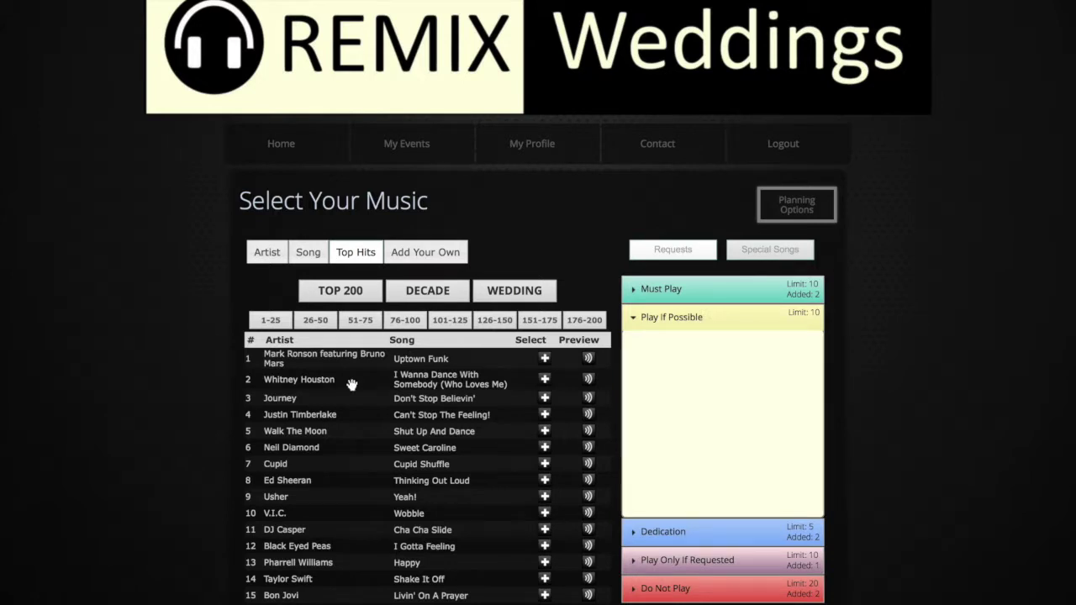
scroll(312, 442, down, 2)
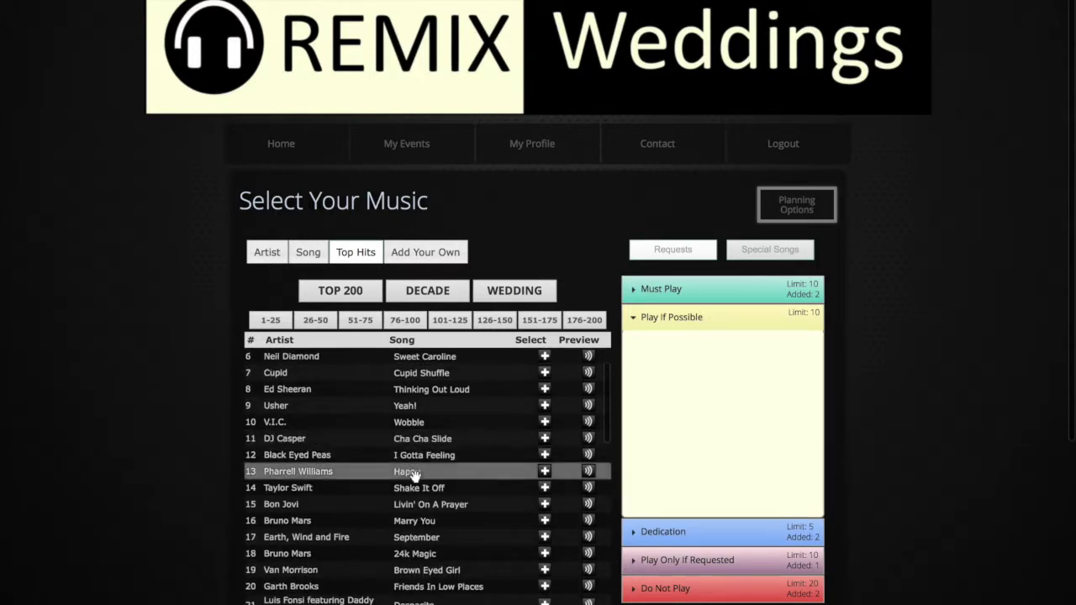
click(545, 488)
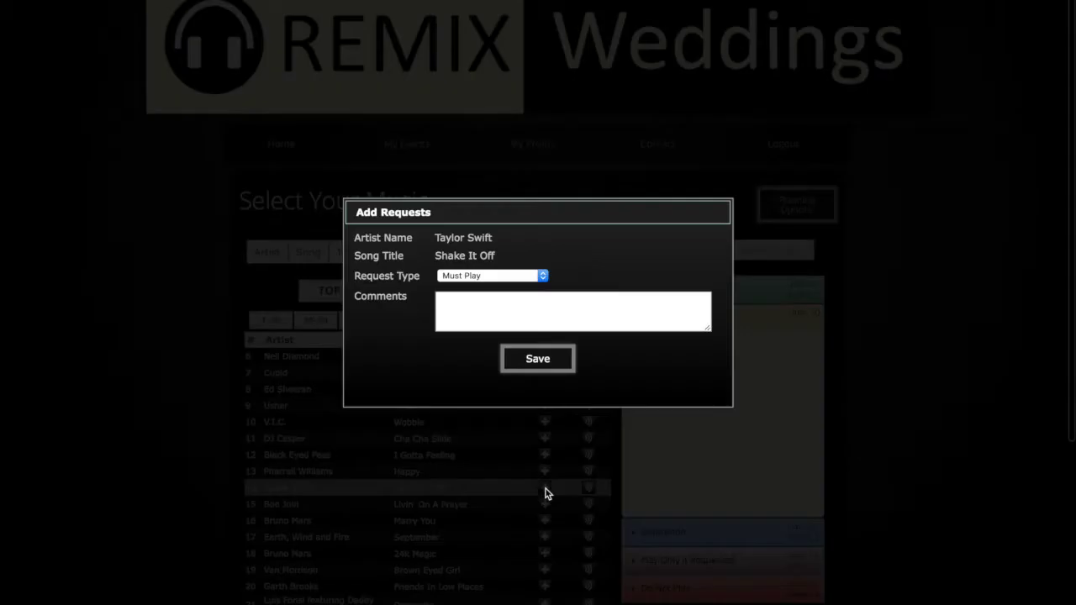
click(485, 274)
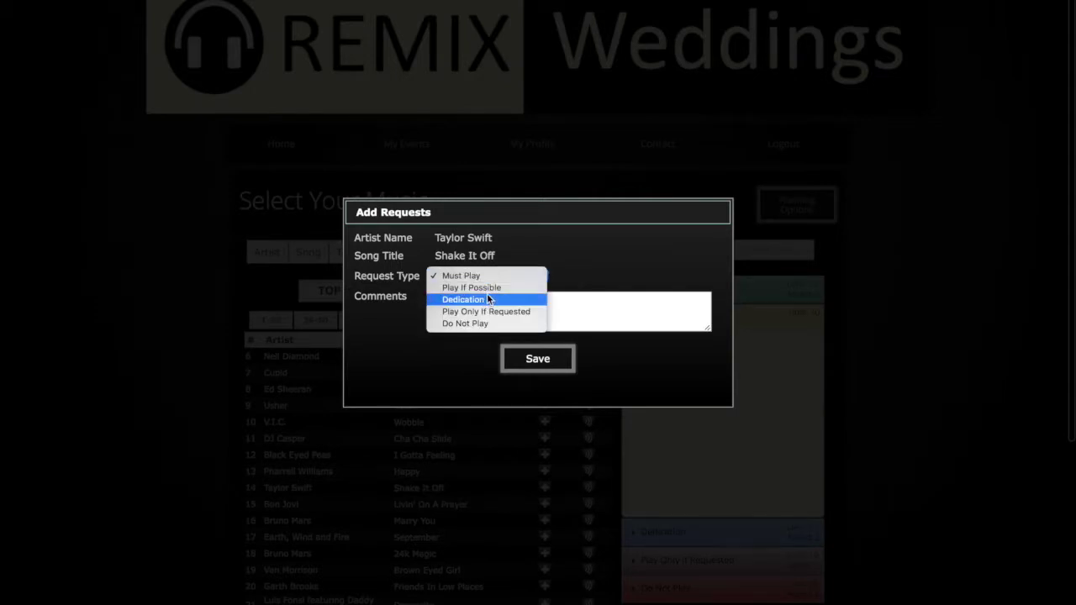
click(488, 289)
click(526, 353)
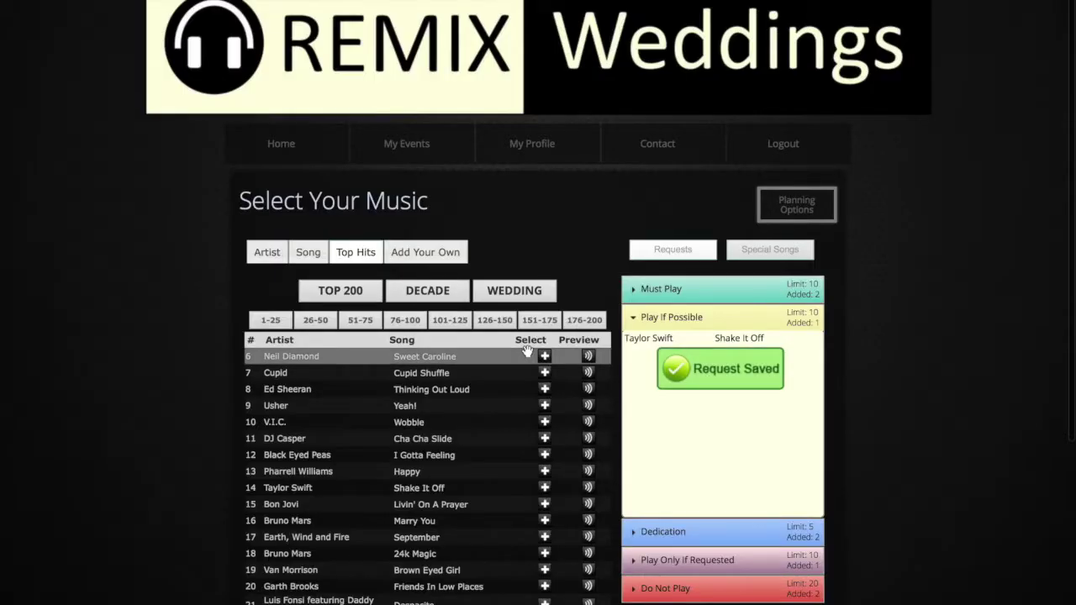
From the 90s decade hits, request Backstreet Boys' Everybody (Backstreet's Back) as Must Play.
click(415, 298)
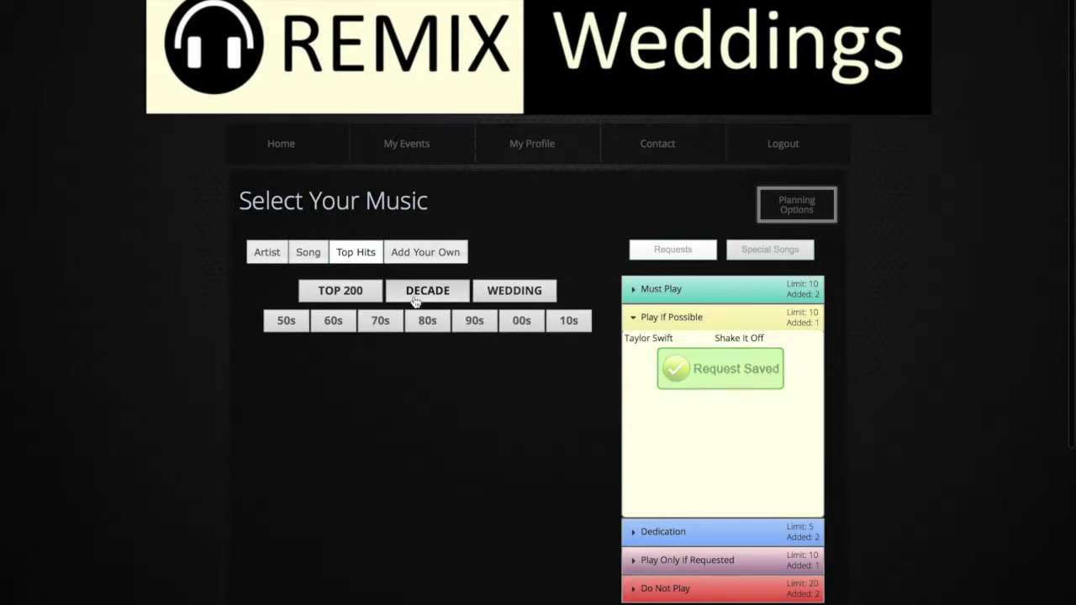
click(427, 322)
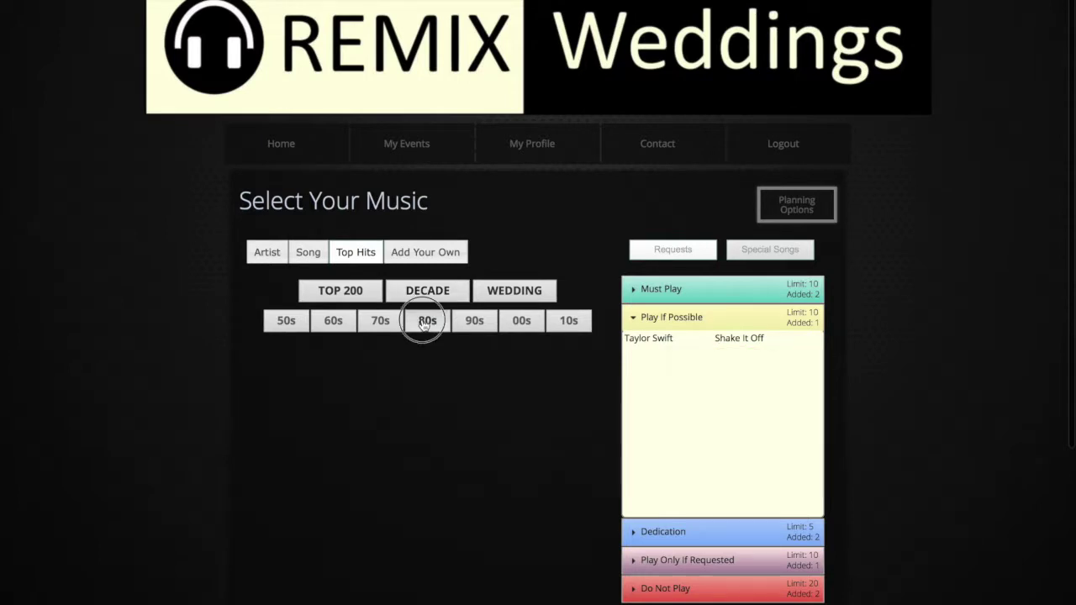
click(474, 322)
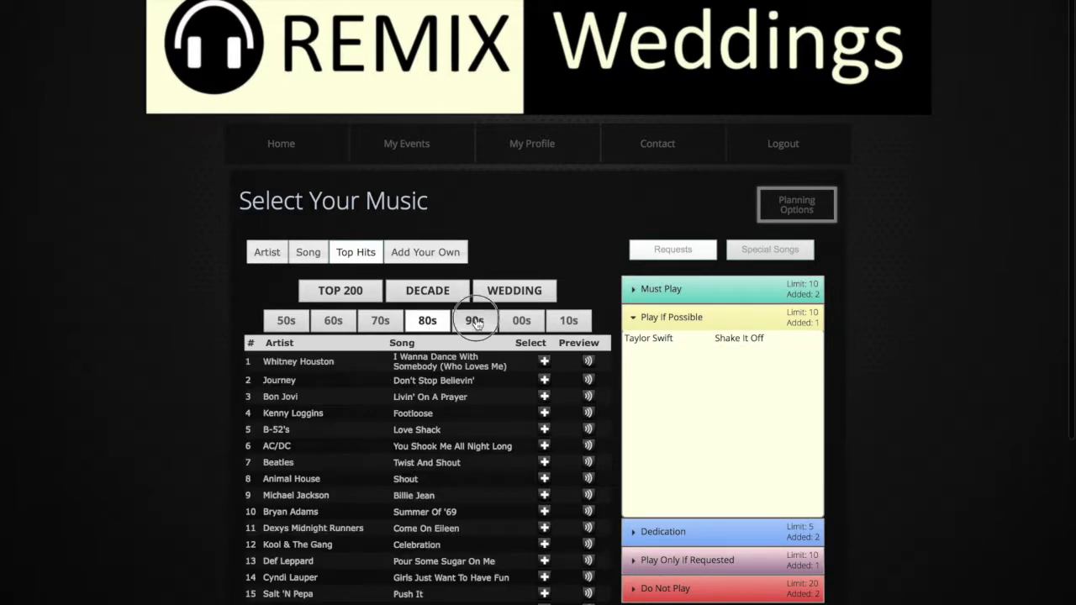
click(522, 322)
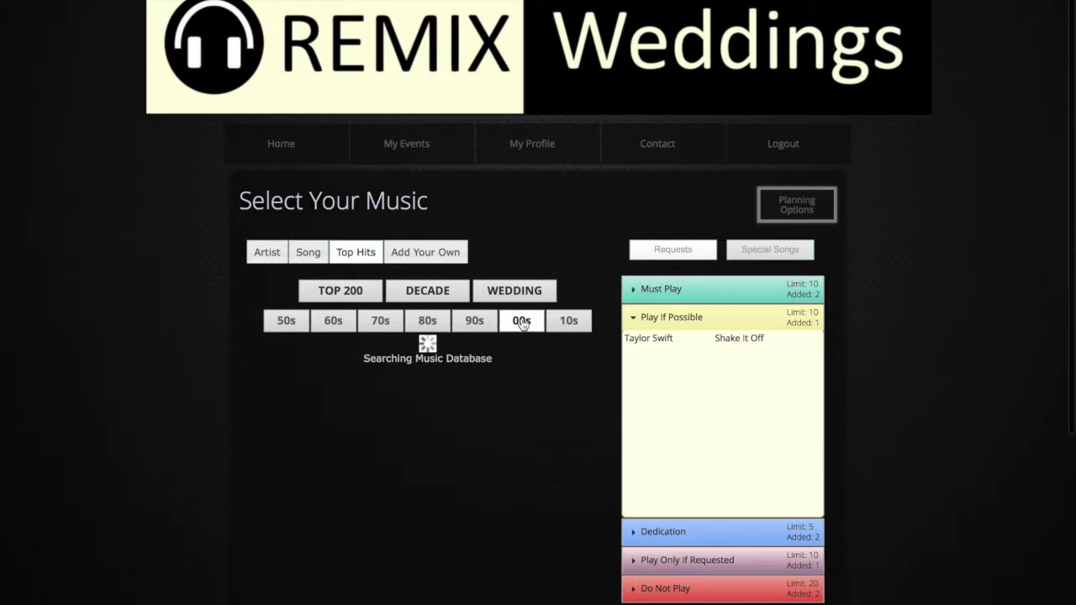
click(464, 325)
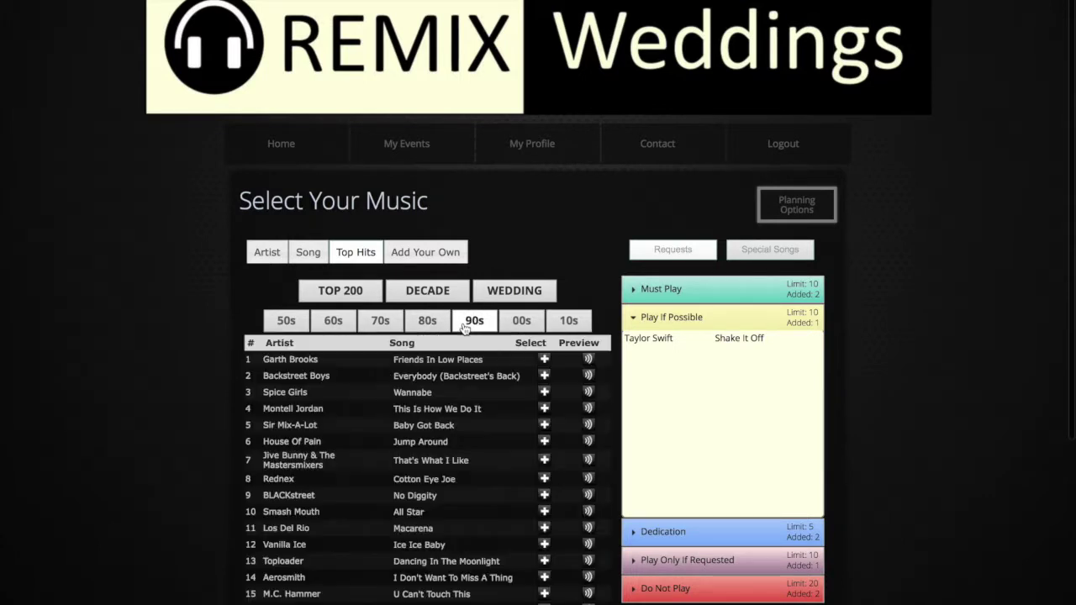
click(545, 375)
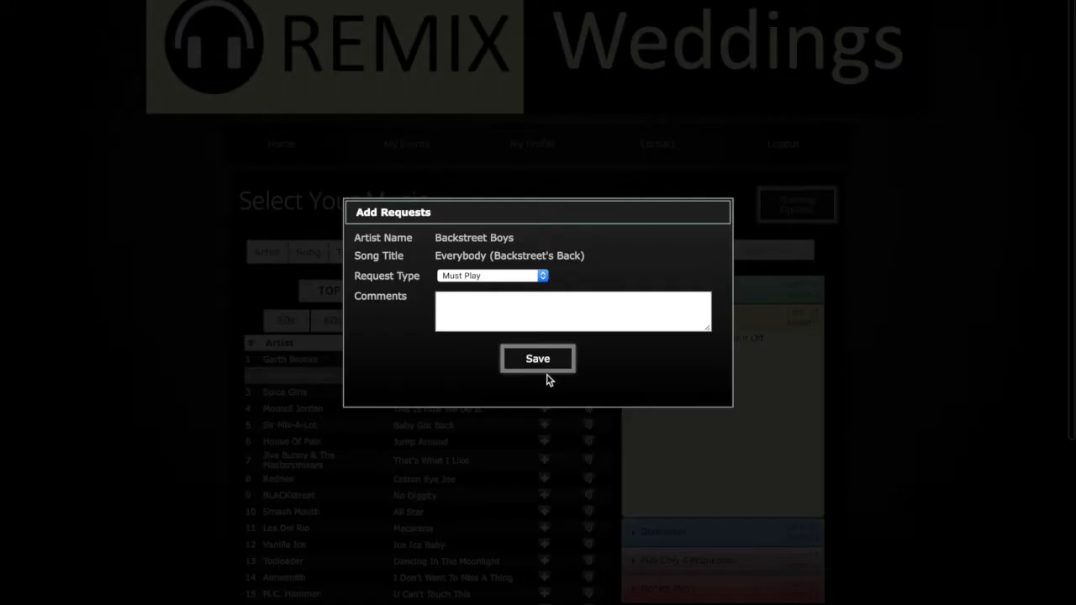
click(504, 278)
click(507, 277)
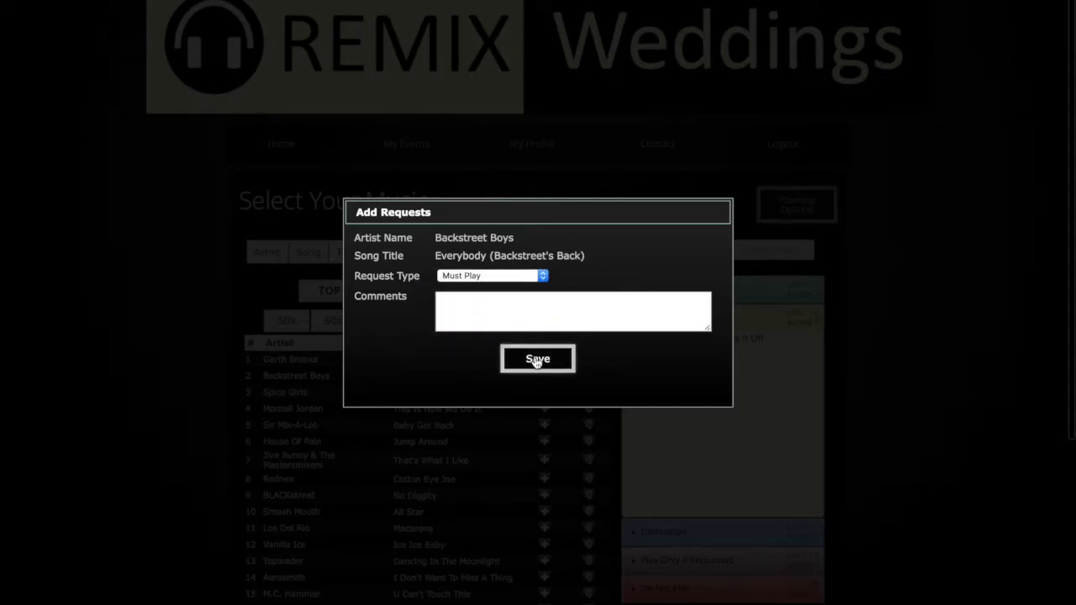
click(536, 359)
click(516, 294)
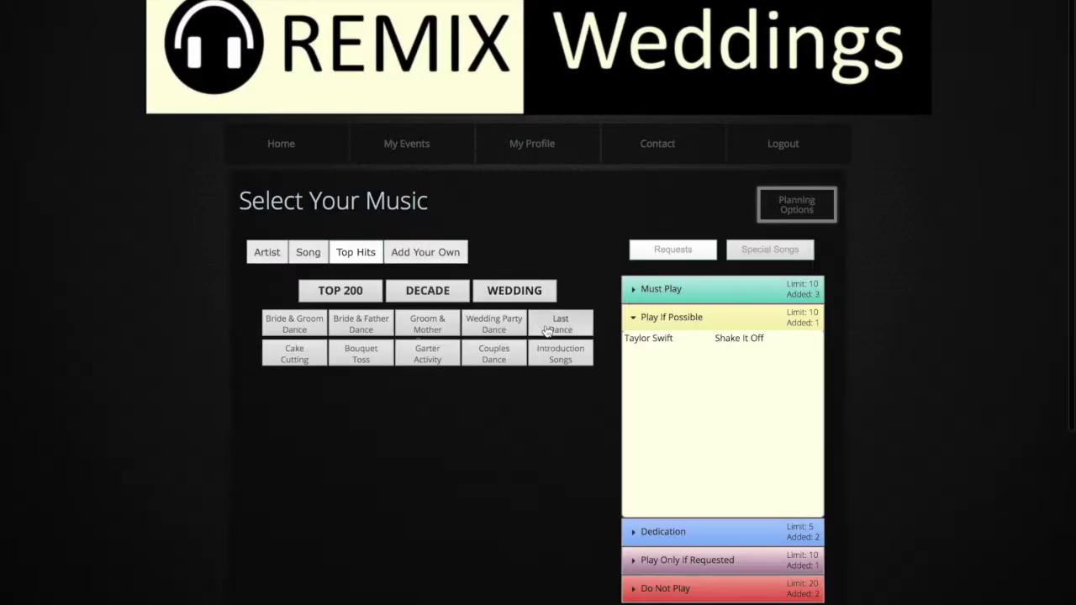
Browse Bride & Father Dance songs and expand the Father Daughter Dance special song slot.
click(559, 354)
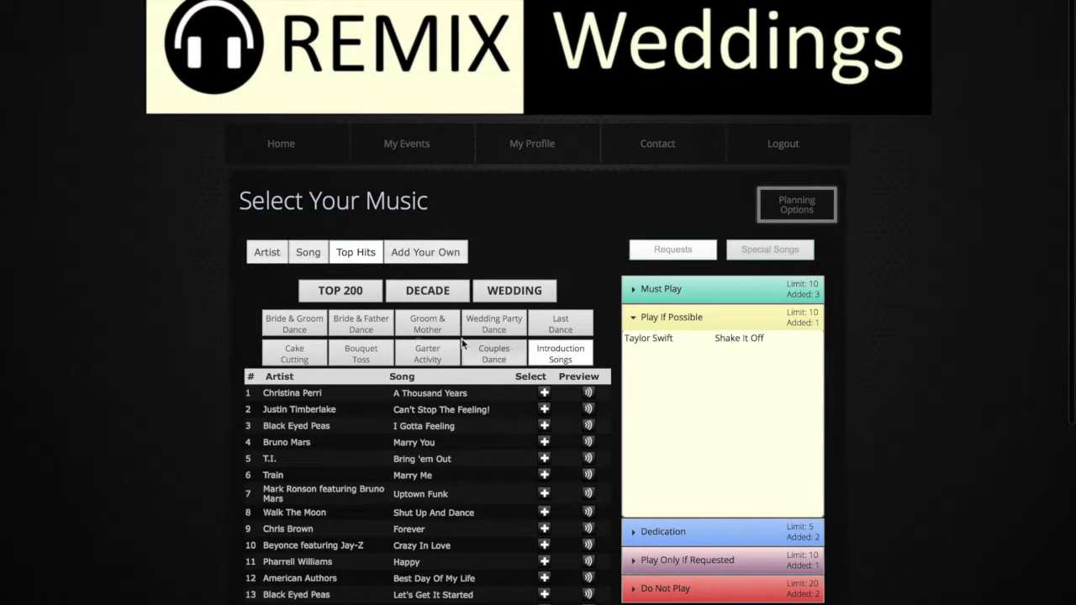
click(367, 326)
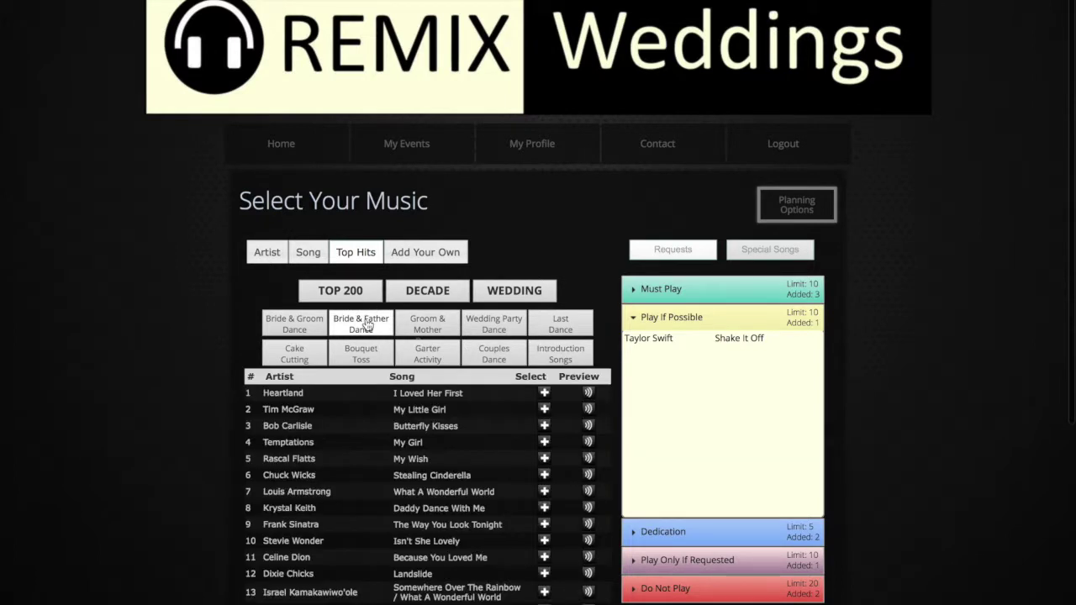
click(544, 410)
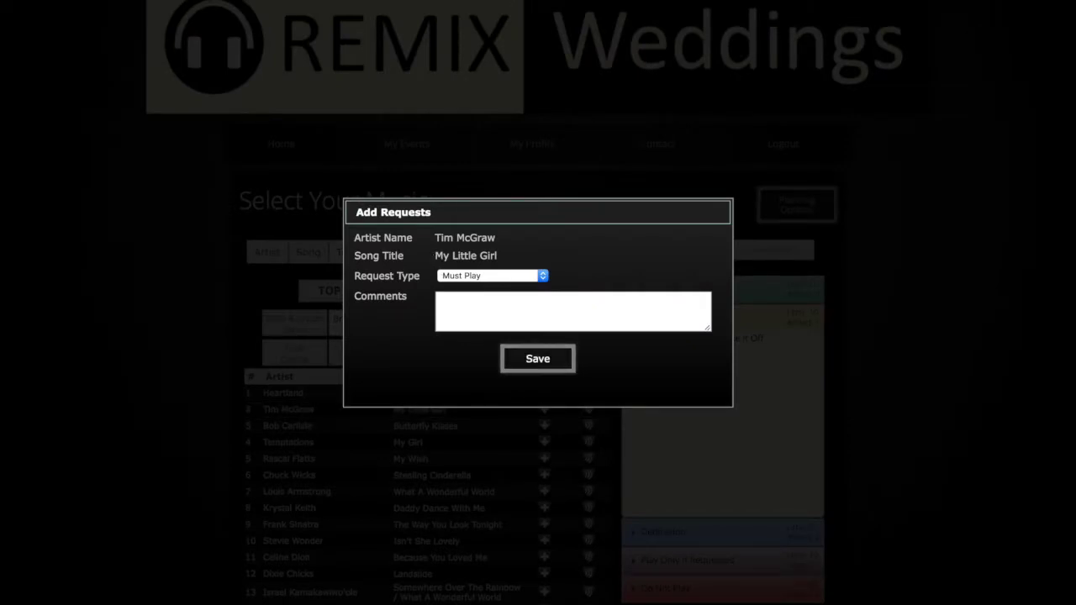
key(Escape)
click(753, 257)
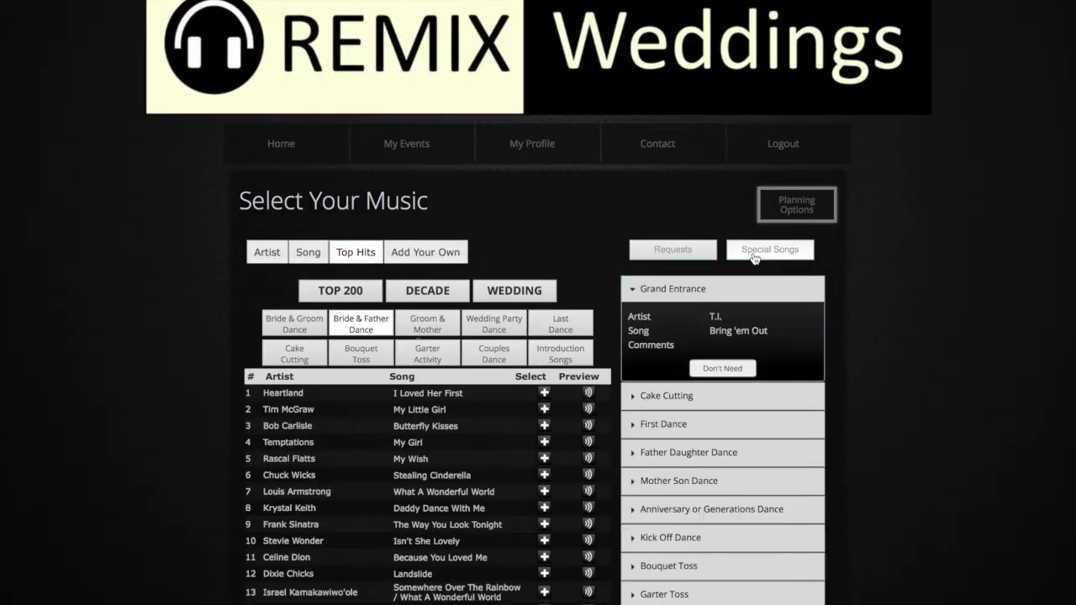
scroll(720, 340, down, 2)
click(723, 353)
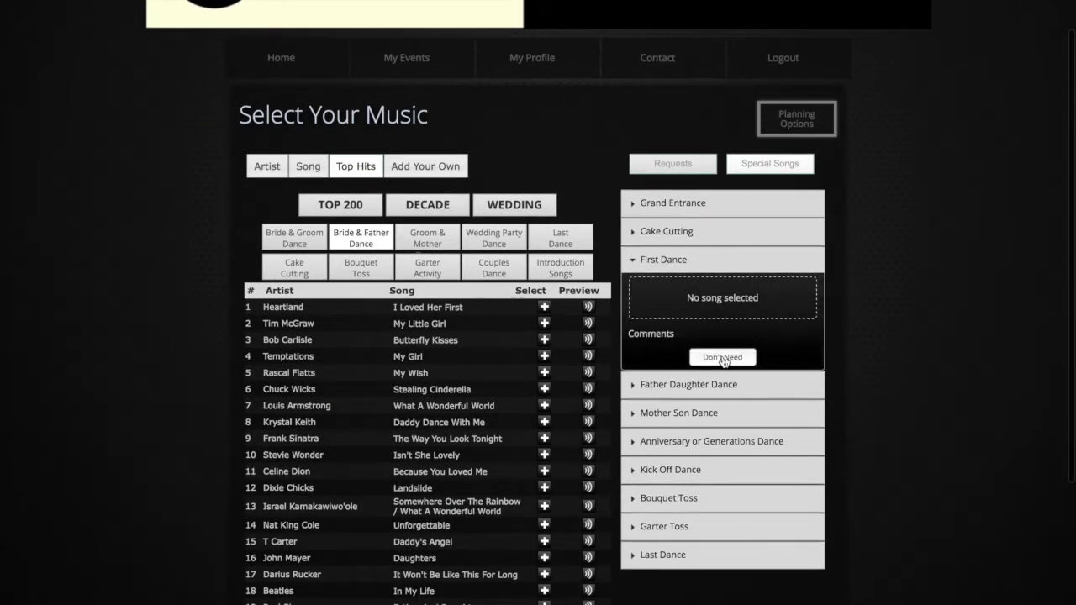
click(721, 358)
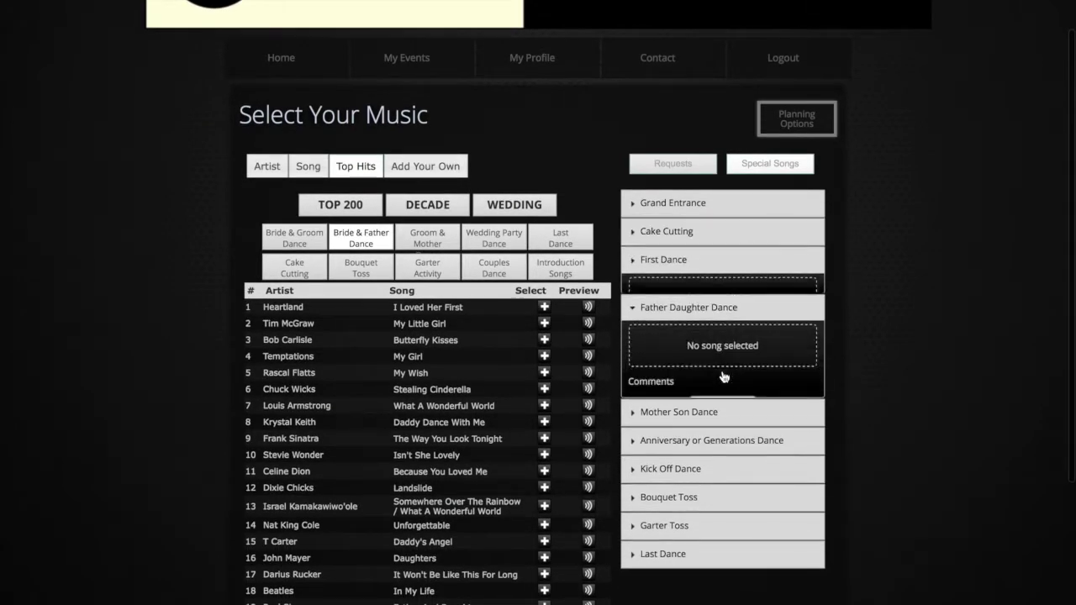
Assign Tim McGraw's My Little Girl to Father Daughter Dance with a '2 minutes then fade out' note.
click(544, 324)
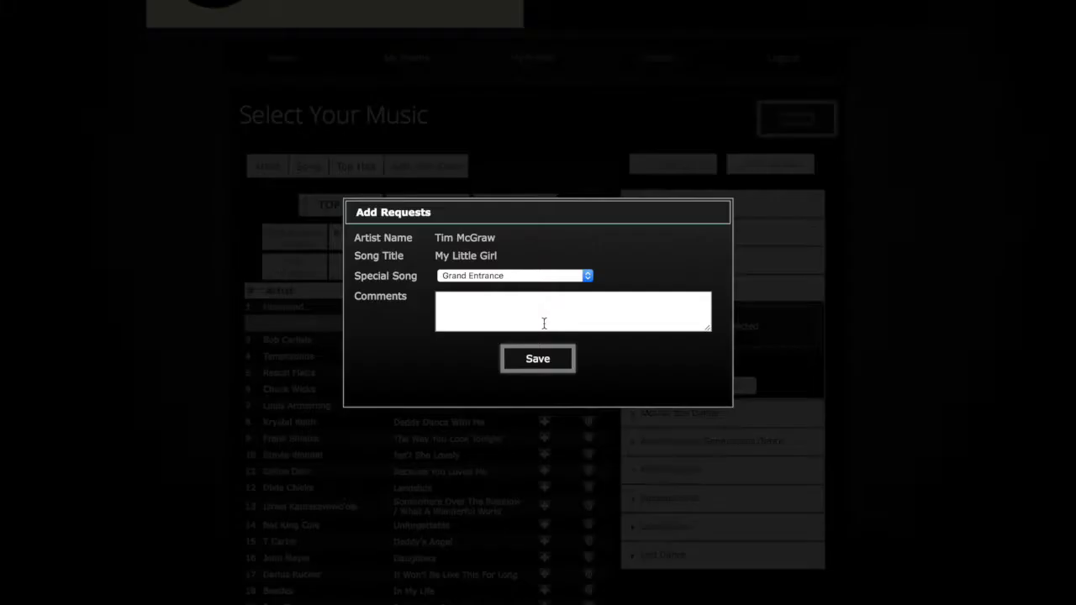
click(504, 277)
click(488, 311)
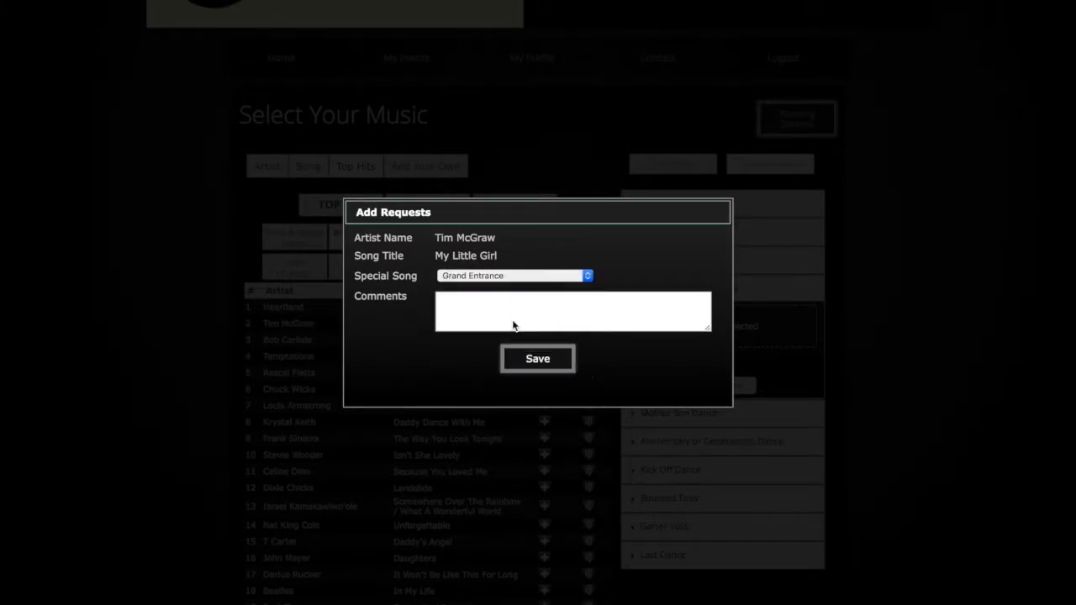
click(514, 324)
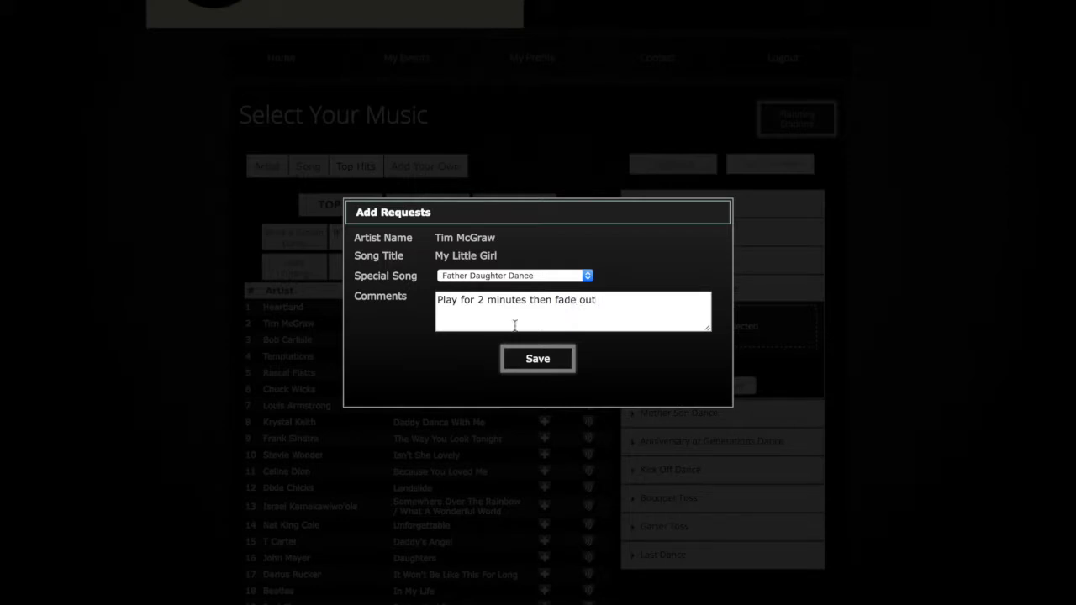
click(533, 360)
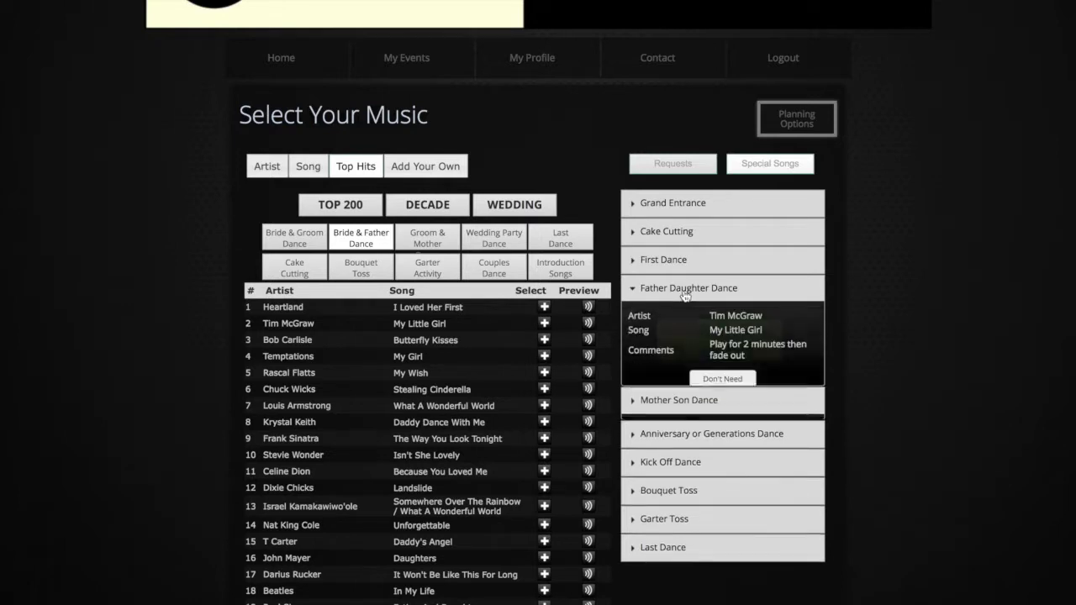
click(448, 166)
Look over the wedding's Event Details, including venue, staffing and fees.
scroll(438, 164, up, 2)
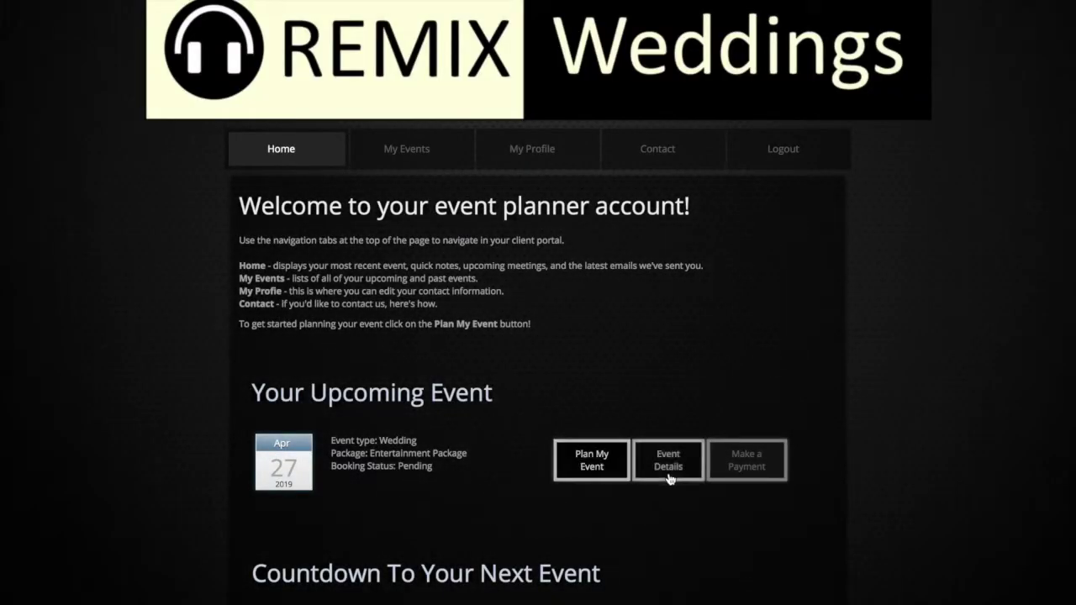
click(667, 469)
scroll(571, 393, down, 5)
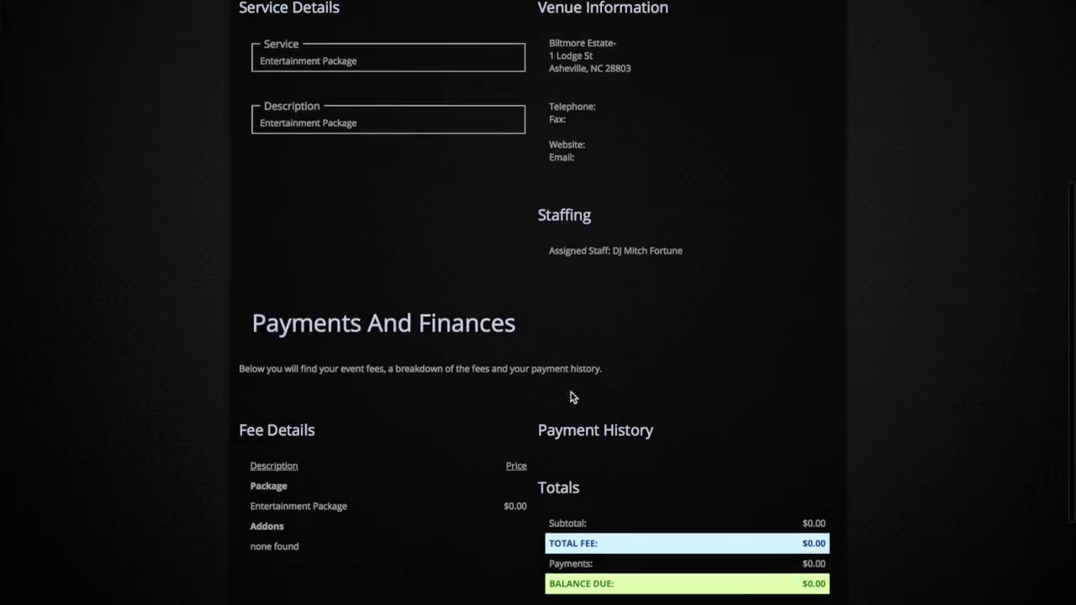
scroll(571, 395, up, 5)
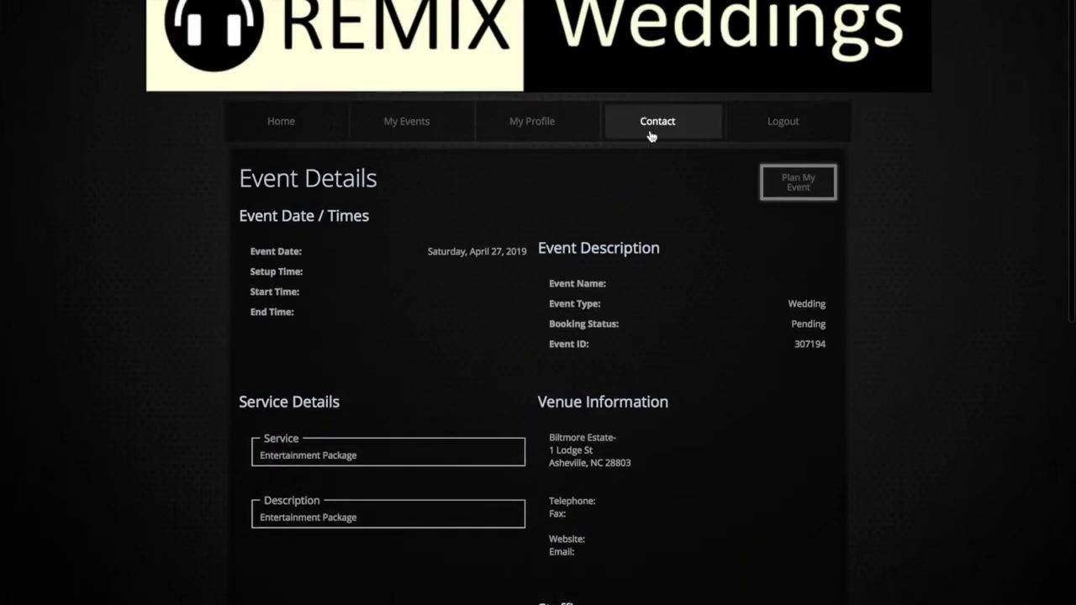
click(642, 145)
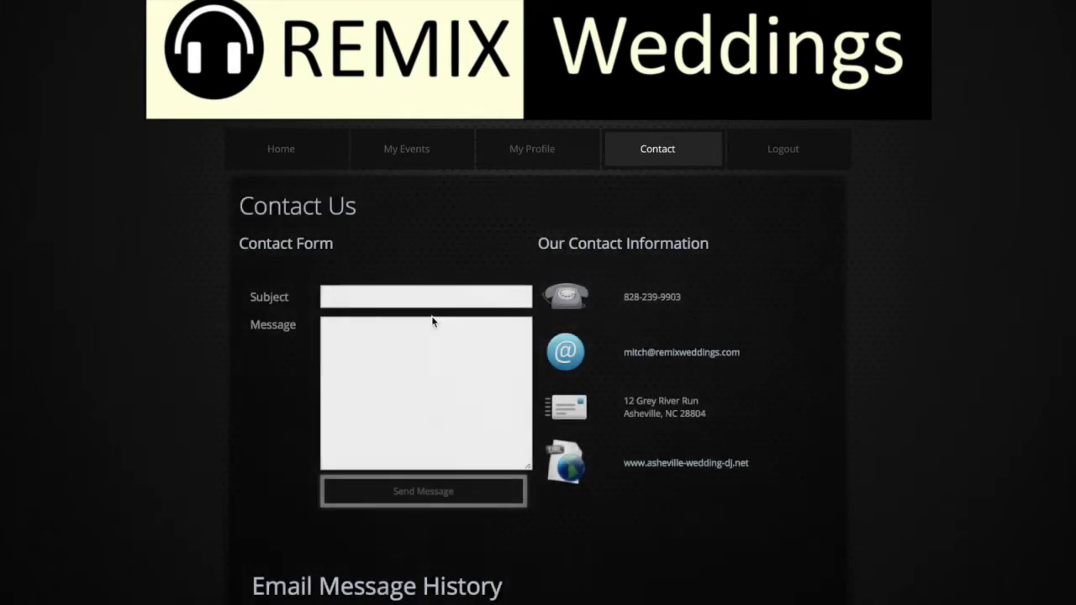
Send the DJ a 'Meeting?' message asking to chat this Wednesday afternoon, then go Home.
click(430, 300)
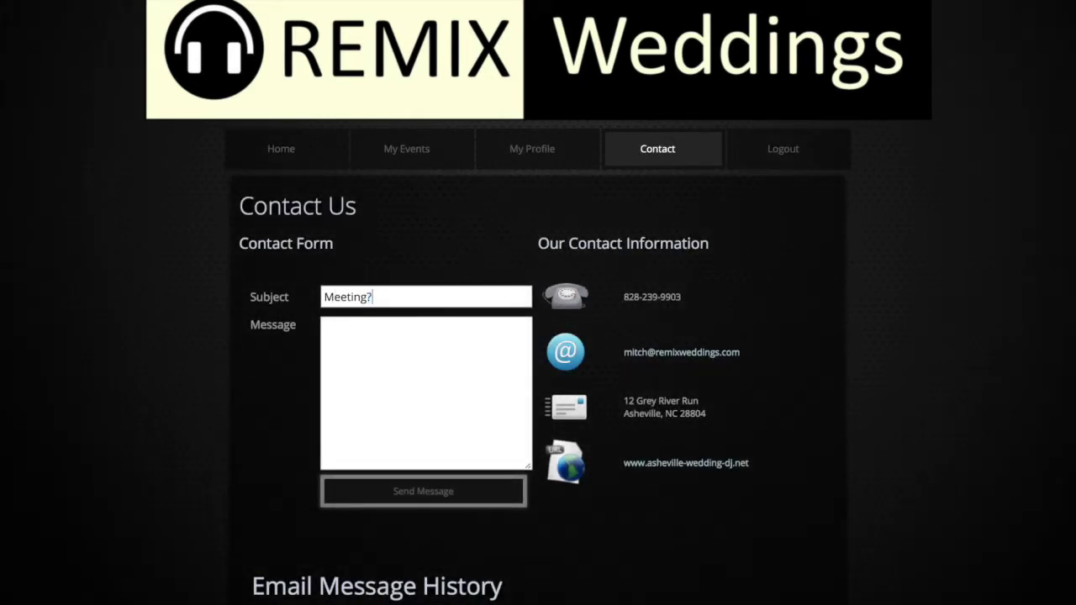
click(328, 330)
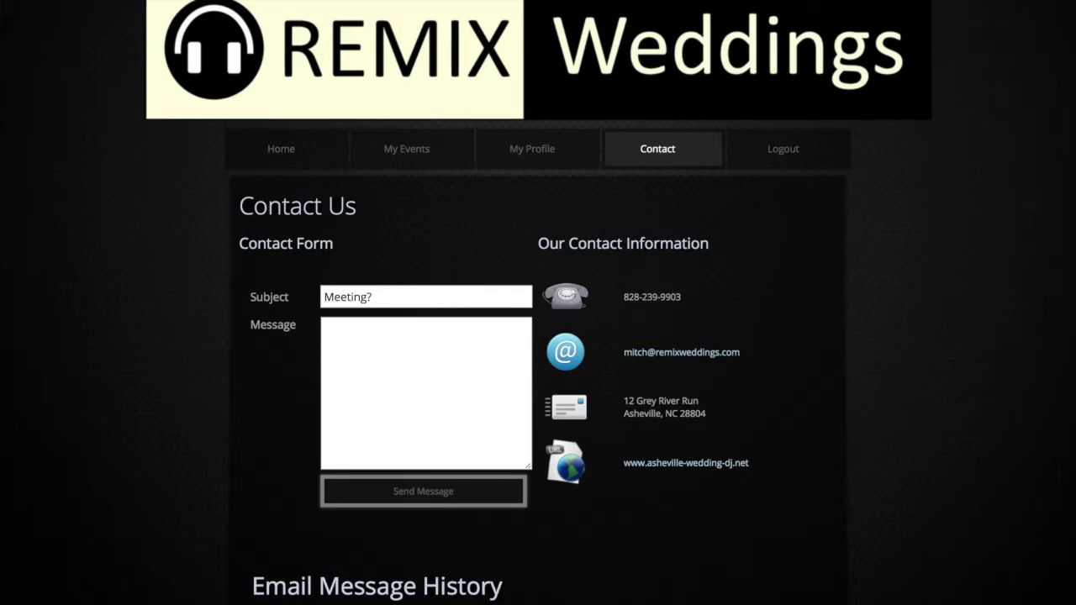
text(Do you have time)
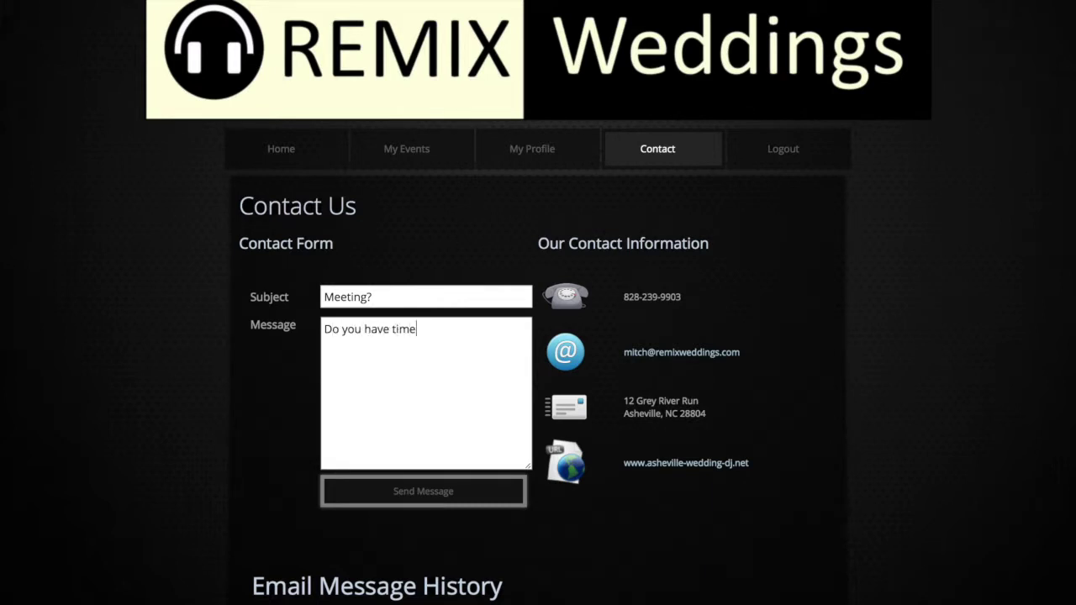
text( to chat this week?  I am free on Wednesa)
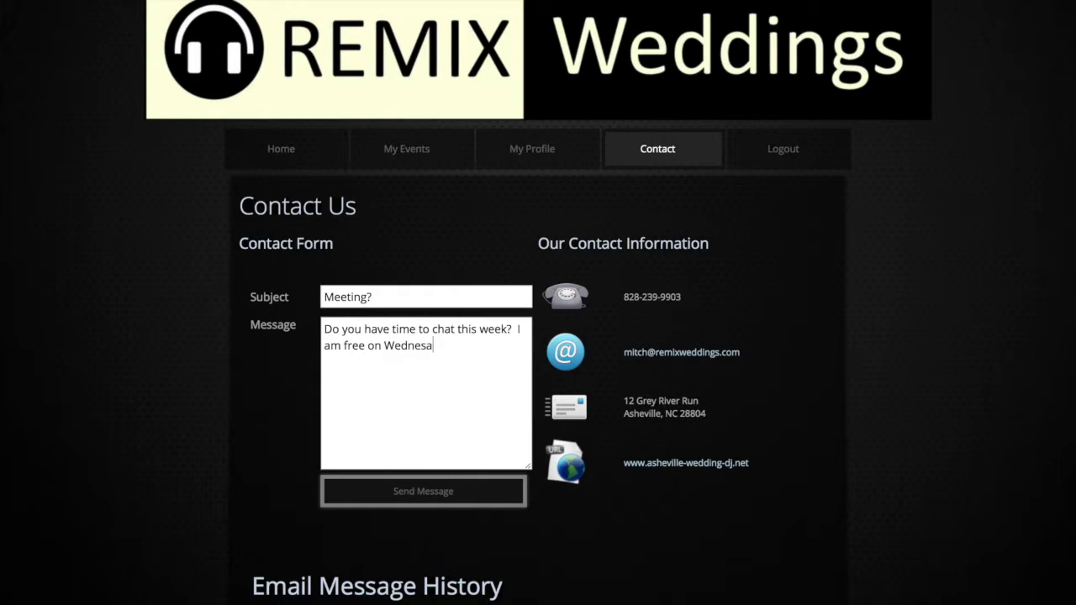
key(BackSpace)
text(day afternoon!)
click(432, 483)
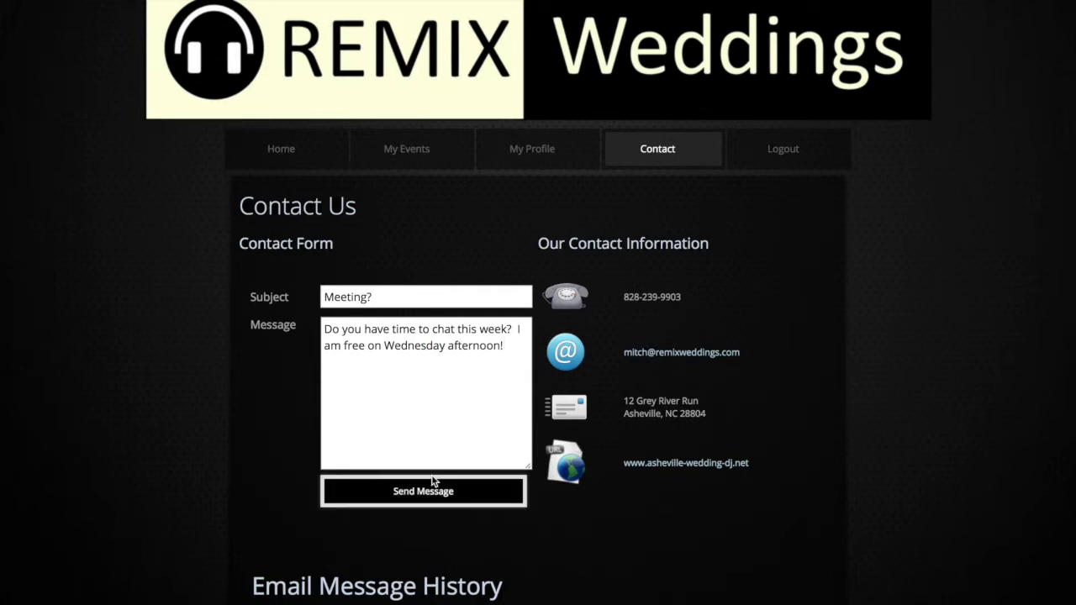
click(296, 159)
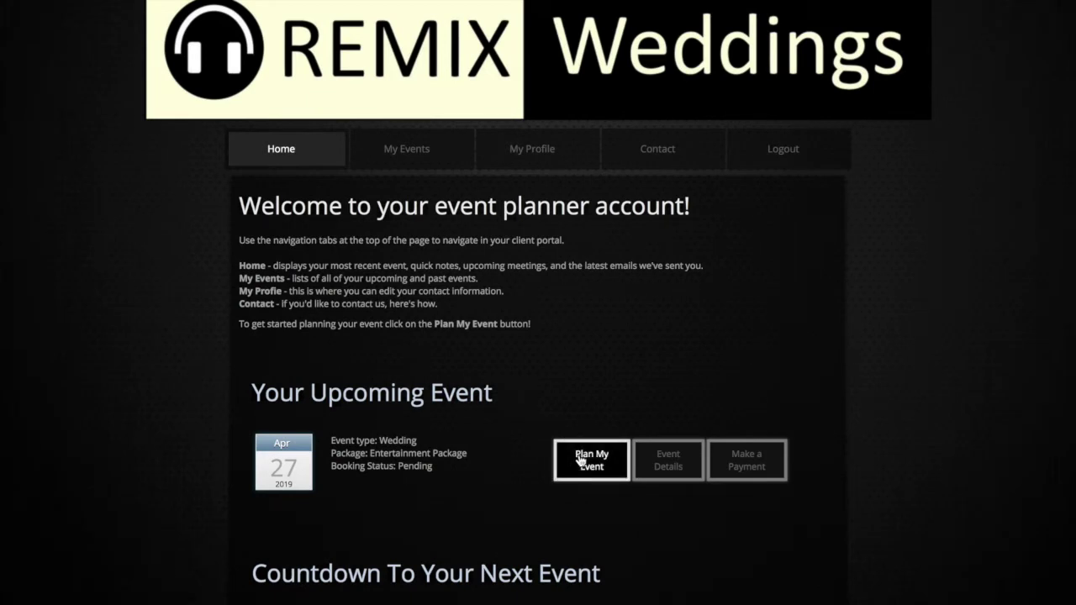
Go to My Events to see the April 27, 2019 wedding listed as upcoming.
click(452, 143)
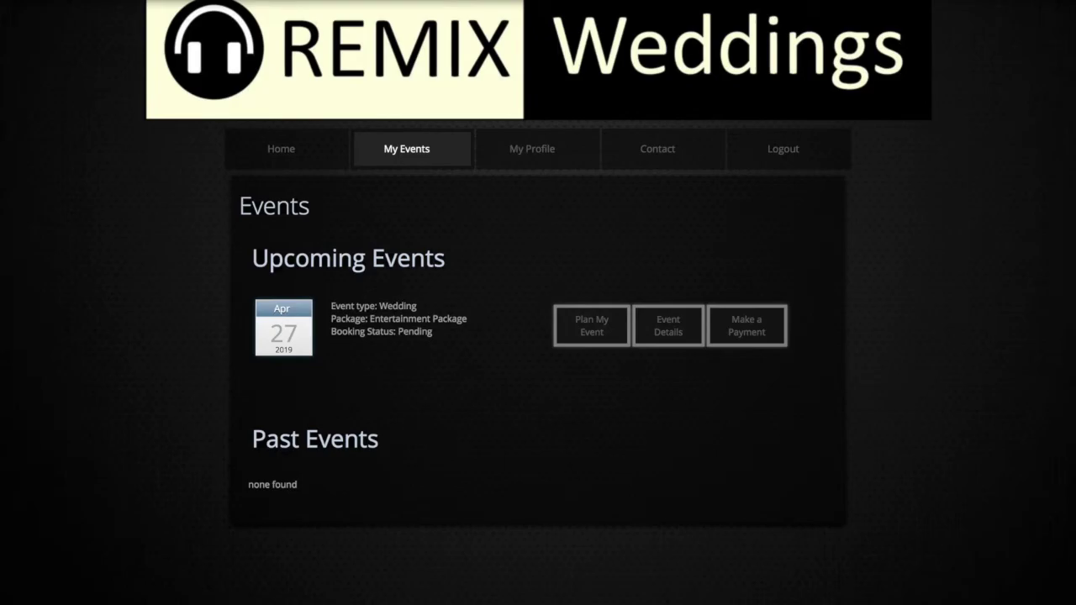